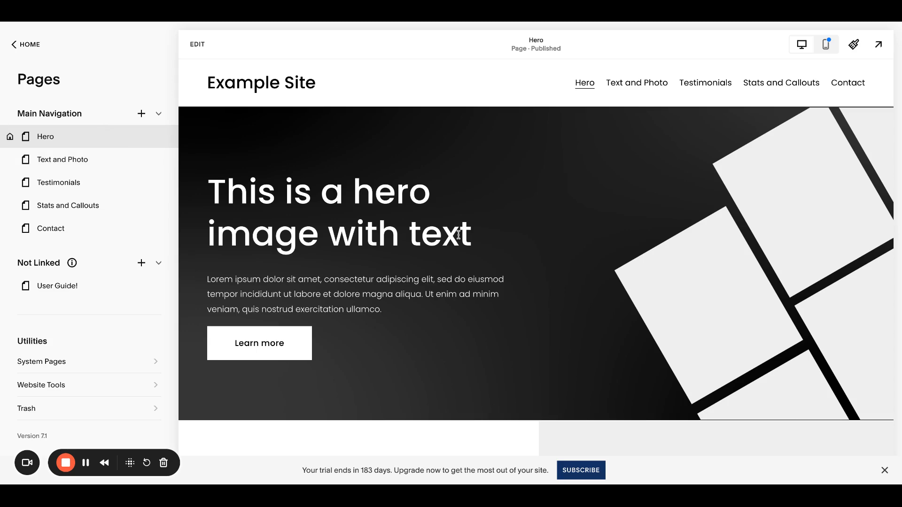
- Browse through the sections of the Hero and Text and Photo pages
scroll(459, 234, down, 10)
scroll(459, 235, down, 15)
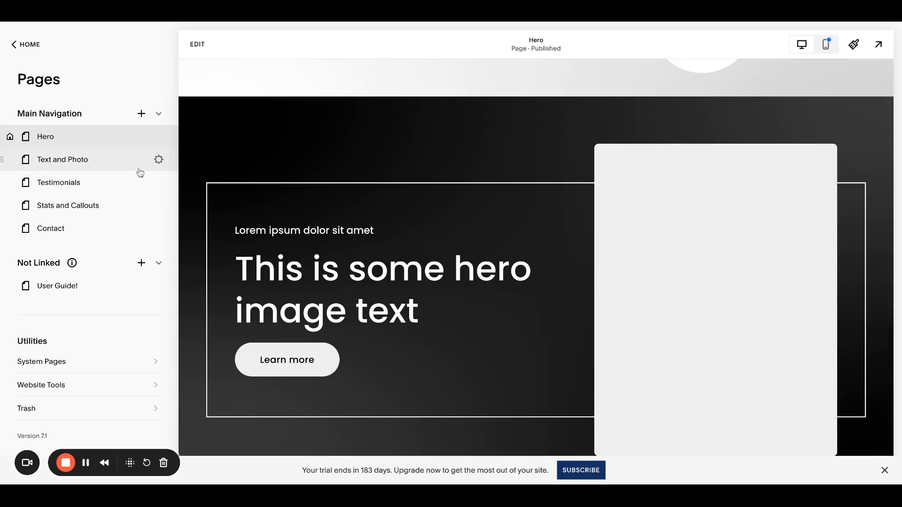
click(127, 164)
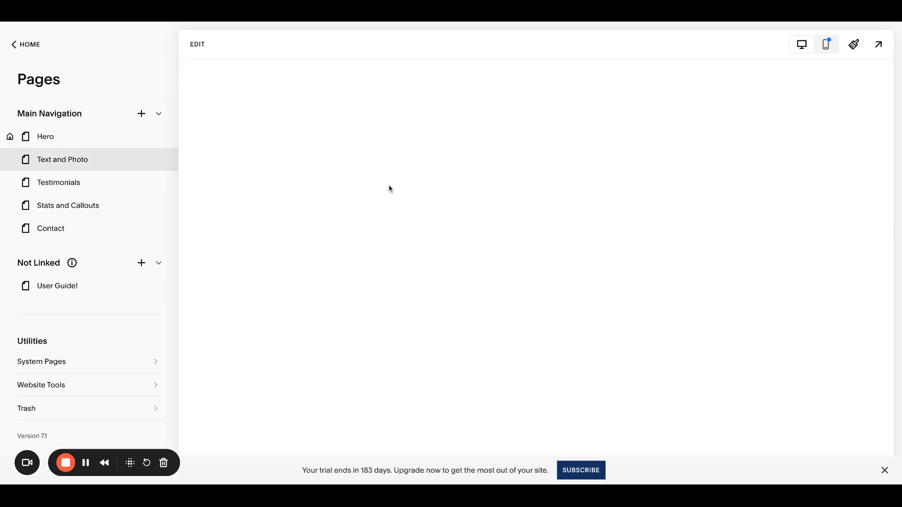
scroll(389, 188, down, 5)
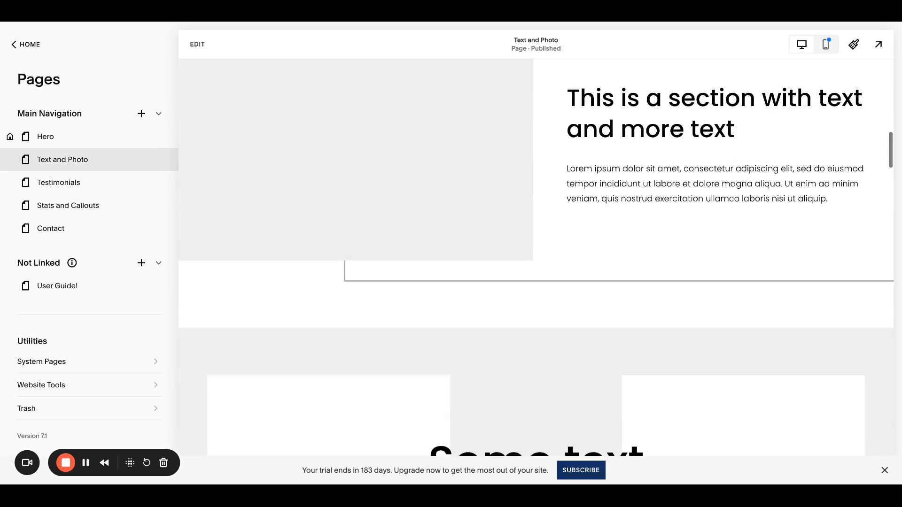
scroll(536, 259, down, 5)
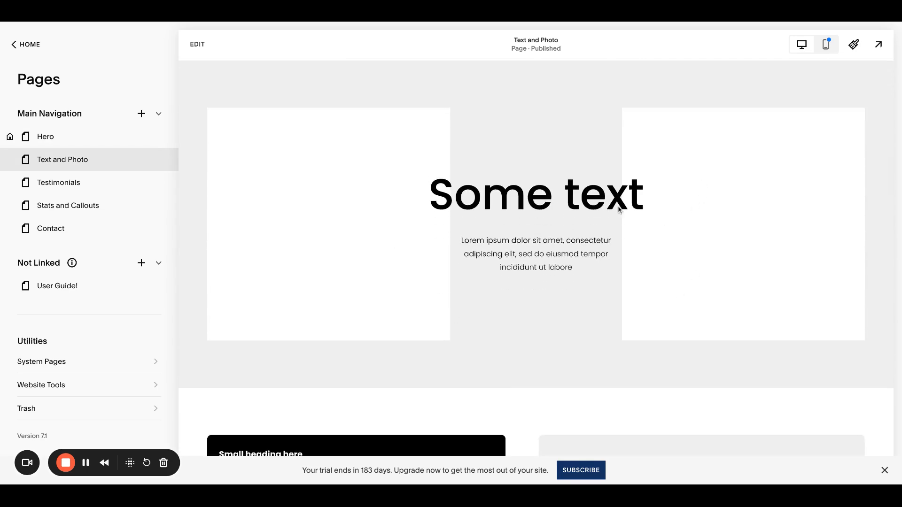
scroll(656, 211, down, 15)
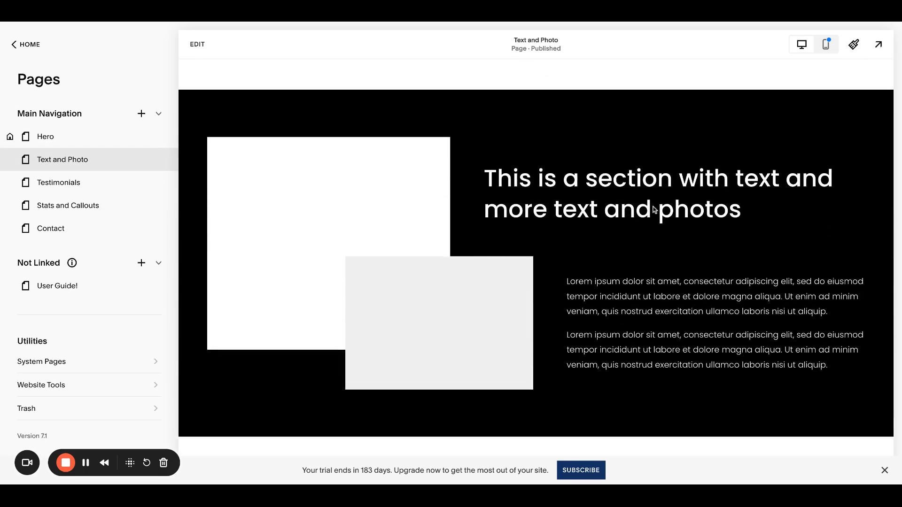
scroll(654, 209, up, 20)
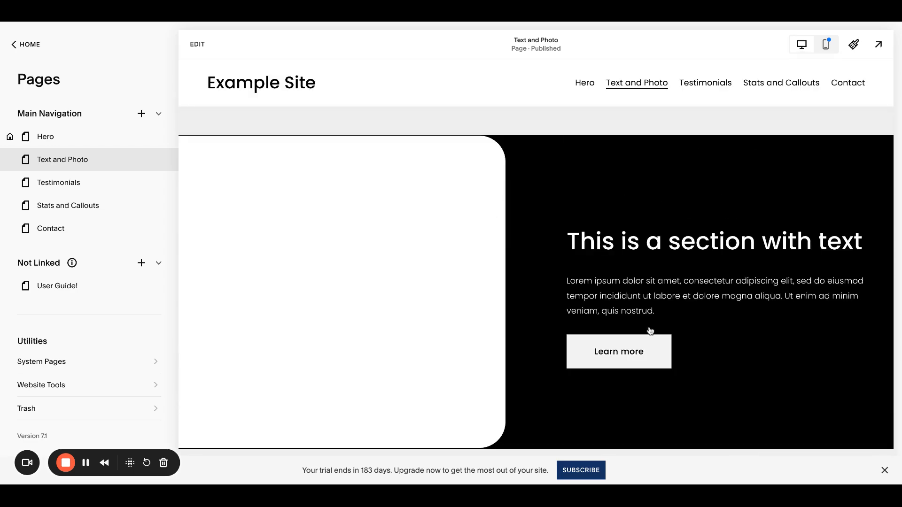
scroll(637, 313, down, 10)
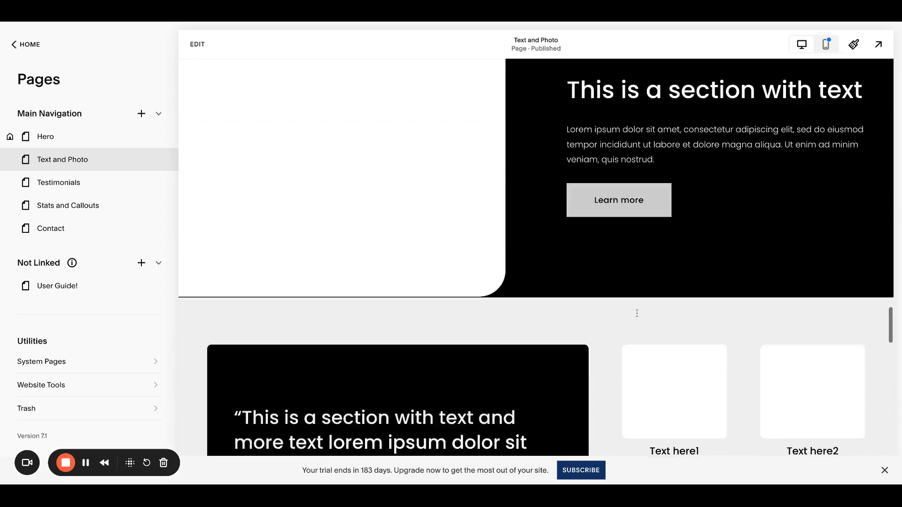
scroll(536, 257, down, 10)
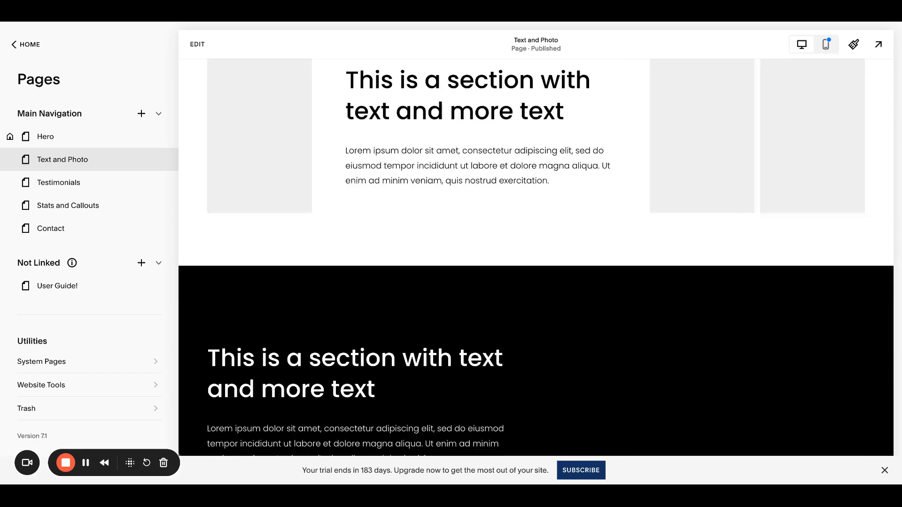
scroll(536, 257, down, 3)
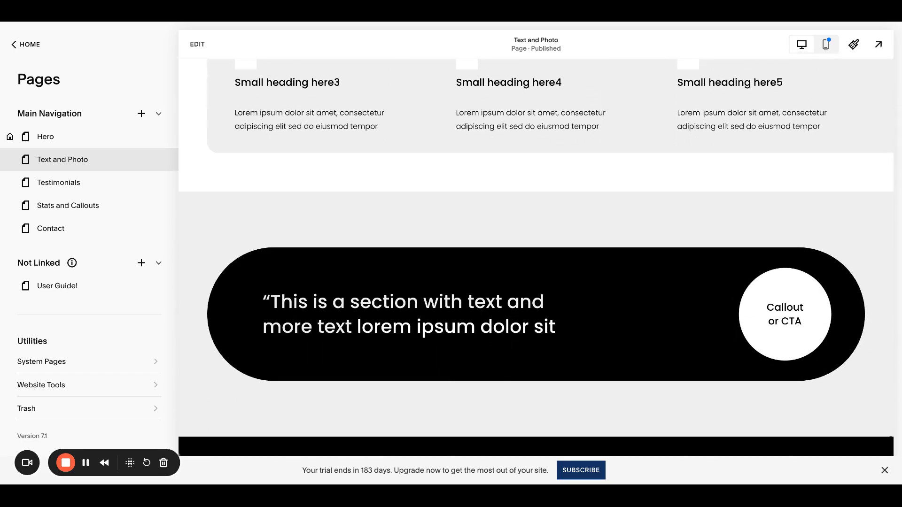
scroll(536, 258, up, 10)
scroll(536, 257, up, 5)
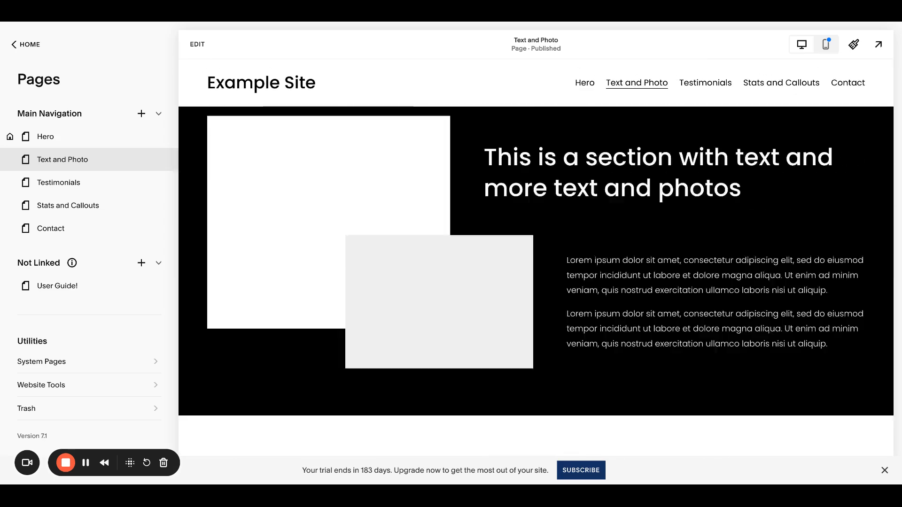
- View the Testimonials and User Guide! pages
click(115, 192)
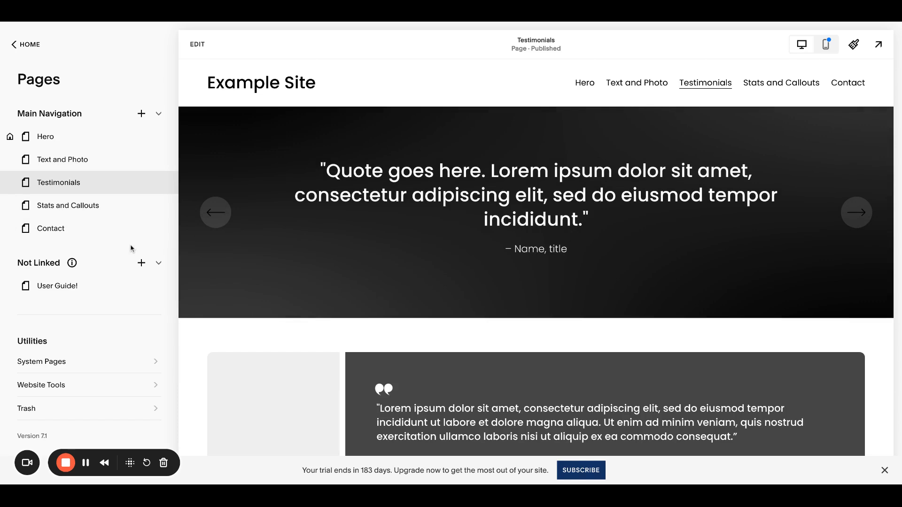
click(89, 288)
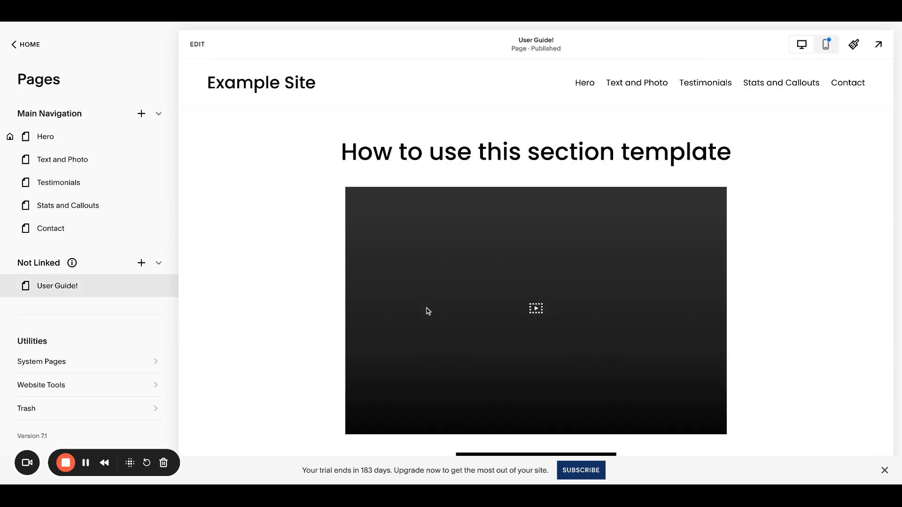
scroll(603, 257, down, 3)
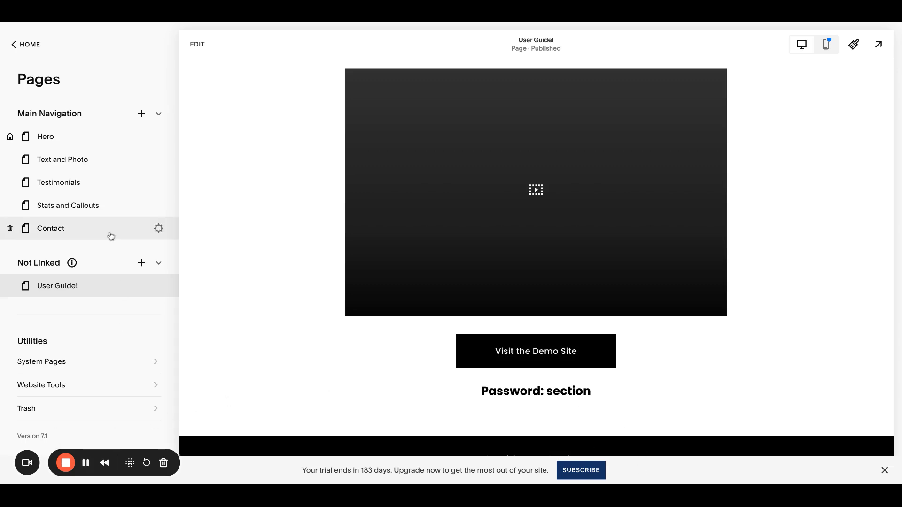
- Move all pages out of Main Navigation into the Not Linked group
mouse_move(91, 229)
mouse_down()
mouse_move(92, 208)
mouse_move(91, 248)
mouse_move(89, 237)
mouse_up()
drag(86, 187, 85, 189)
drag(85, 158, 84, 203)
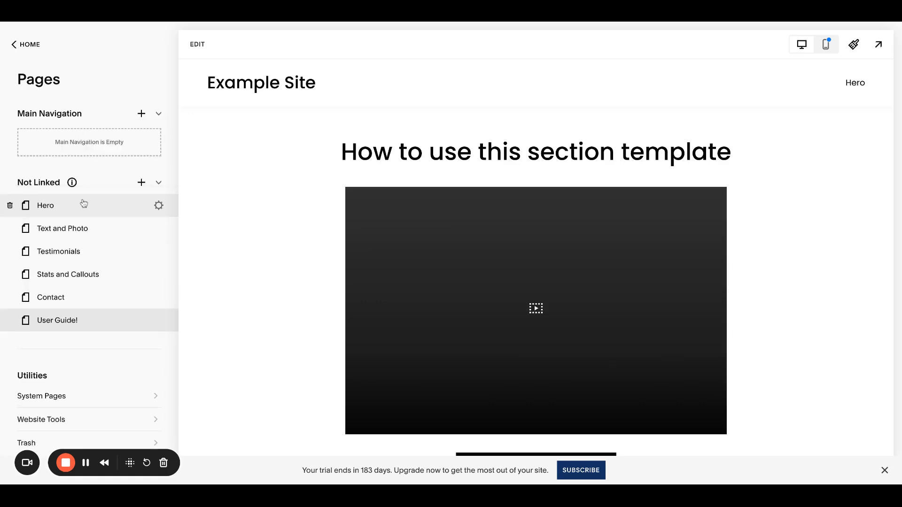
- Open the Hero page in the editor, save two of its sections to Saved Sections, and exit
click(83, 203)
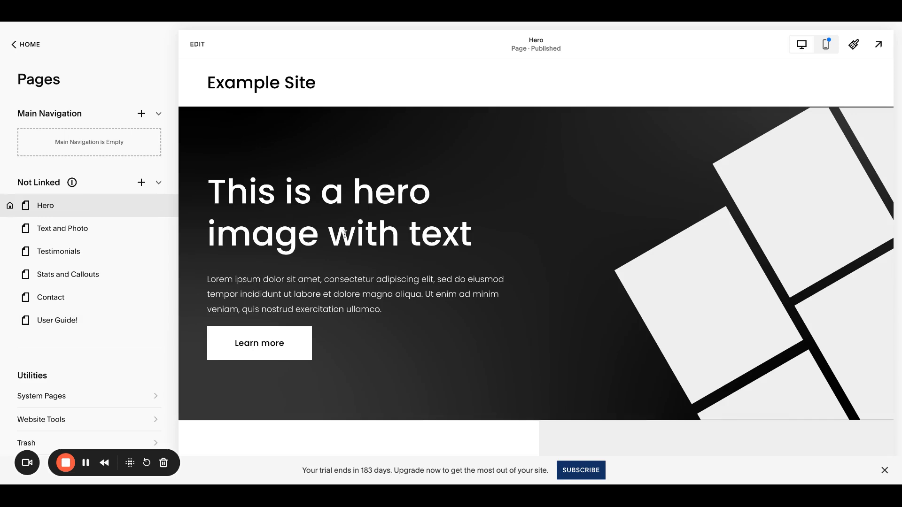
click(197, 44)
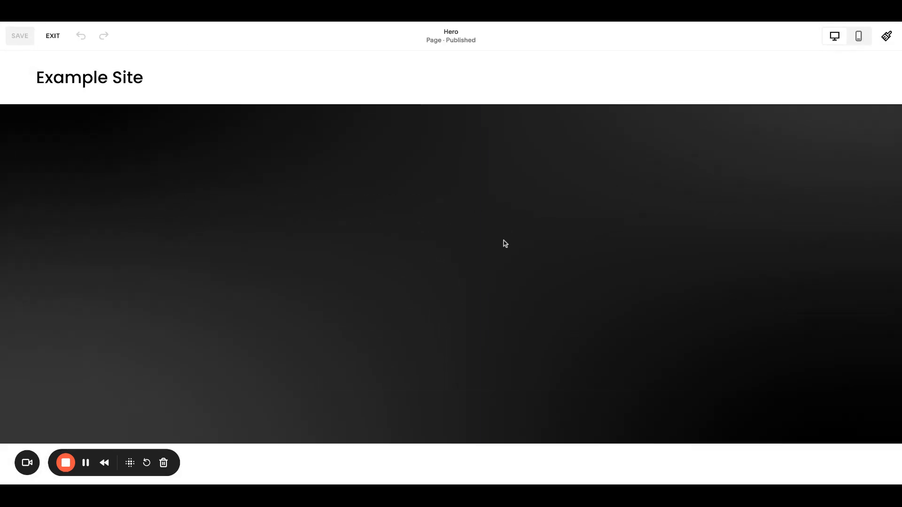
scroll(504, 243, down, 12)
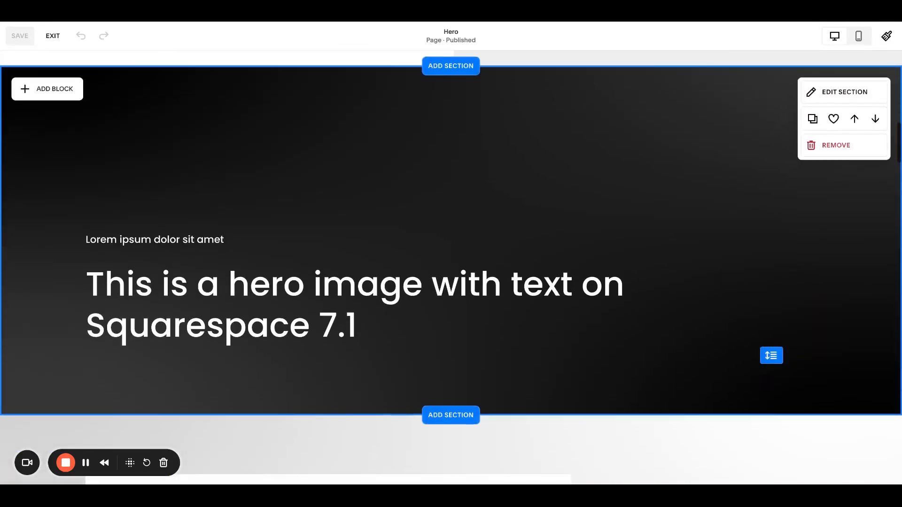
scroll(505, 243, up, 6)
click(833, 102)
scroll(676, 199, down, 8)
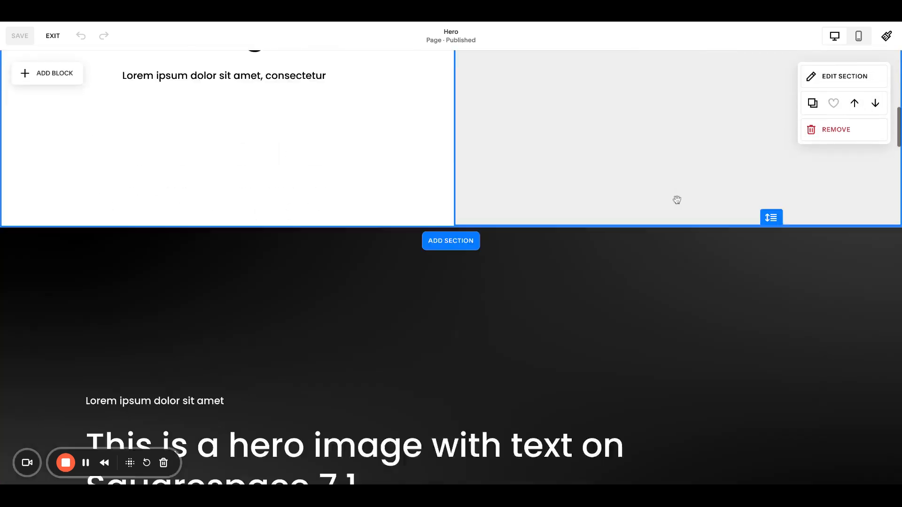
scroll(676, 199, down, 10)
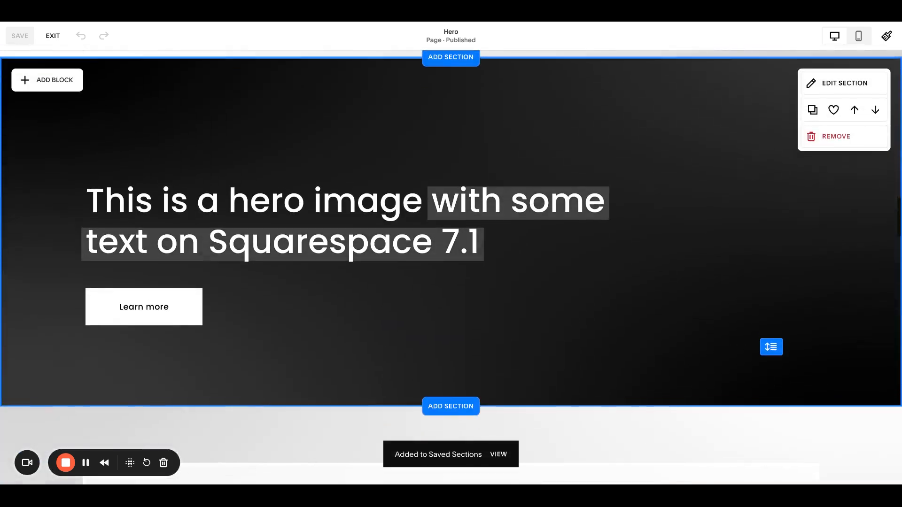
click(858, 125)
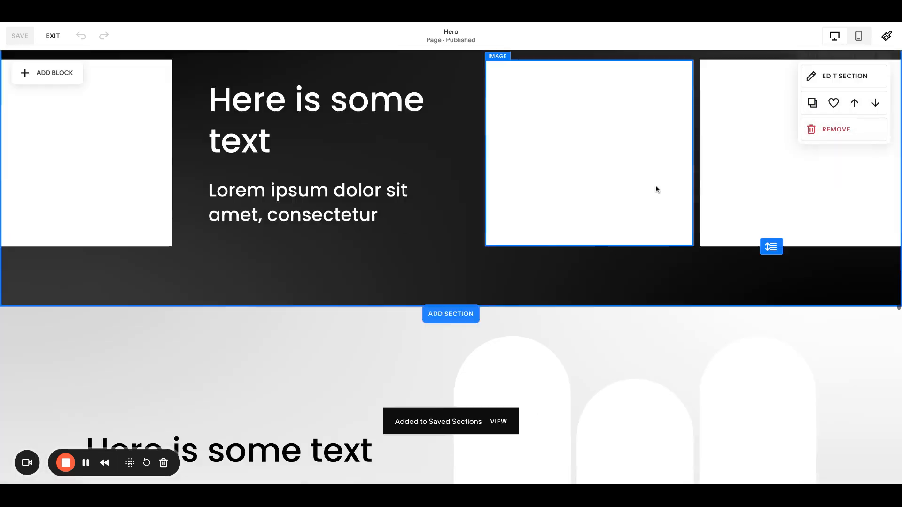
scroll(677, 177, down, 12)
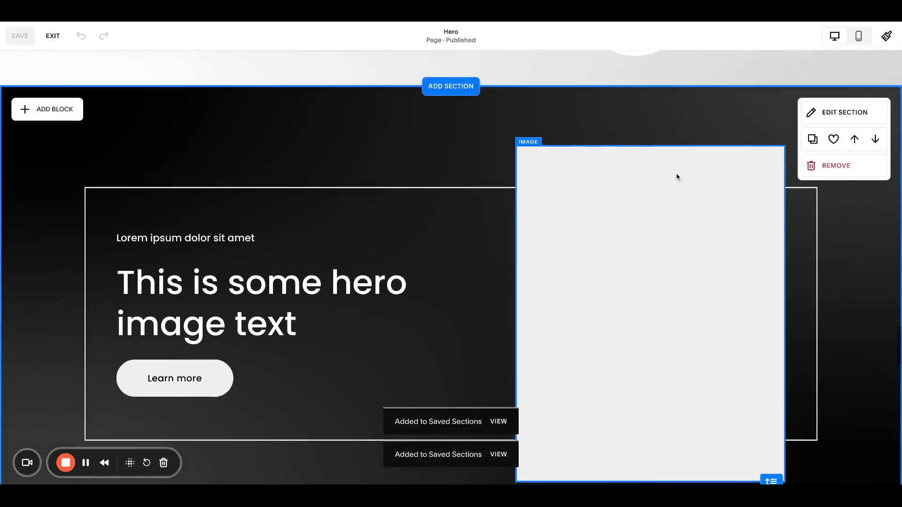
click(53, 35)
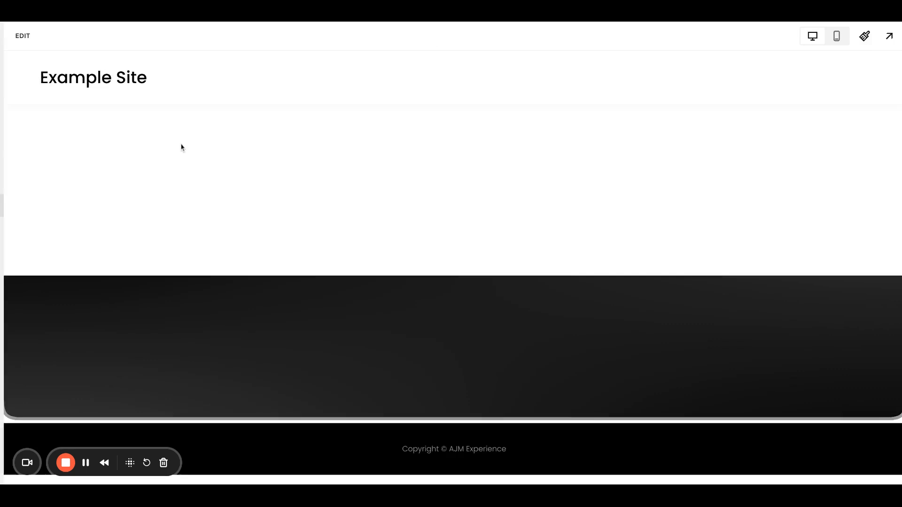
- Open the Text and Photo page in the editor, save several of its sections to Saved Sections, and exit
click(111, 232)
click(197, 44)
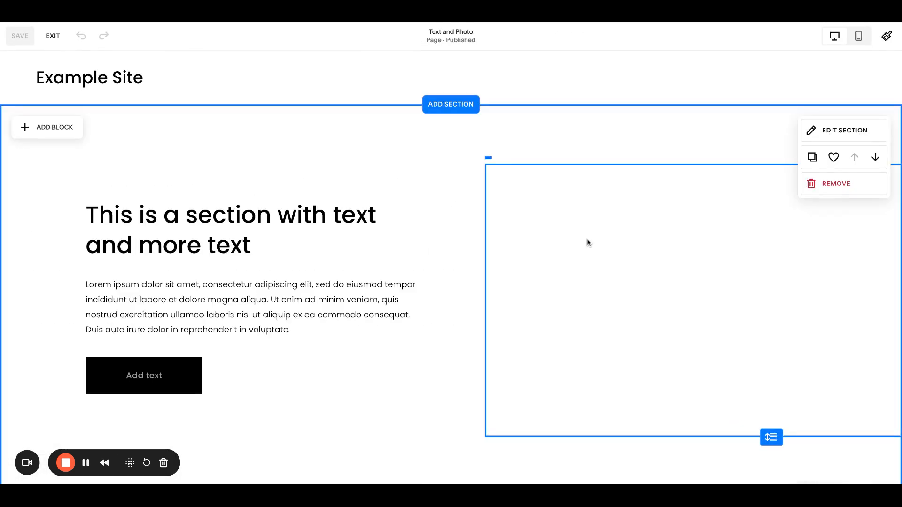
scroll(588, 242, down, 10)
scroll(652, 203, up, 1)
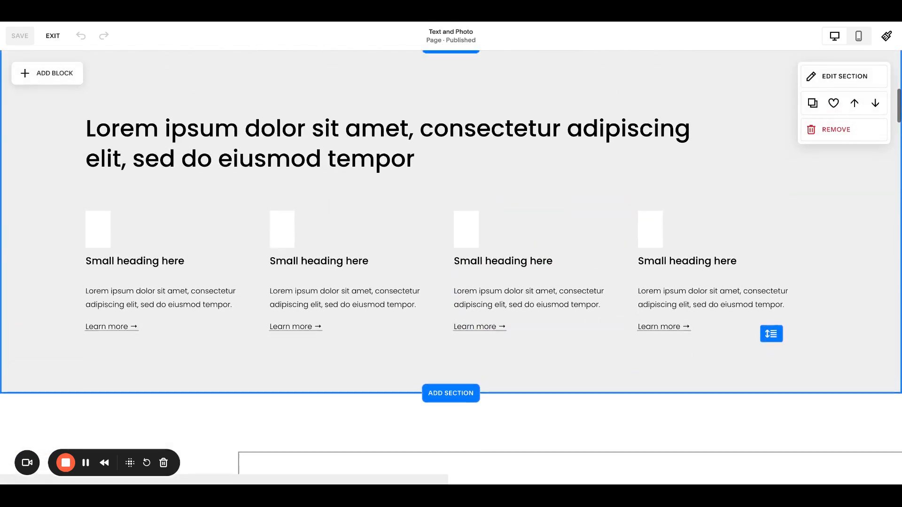
scroll(685, 169, down, 9)
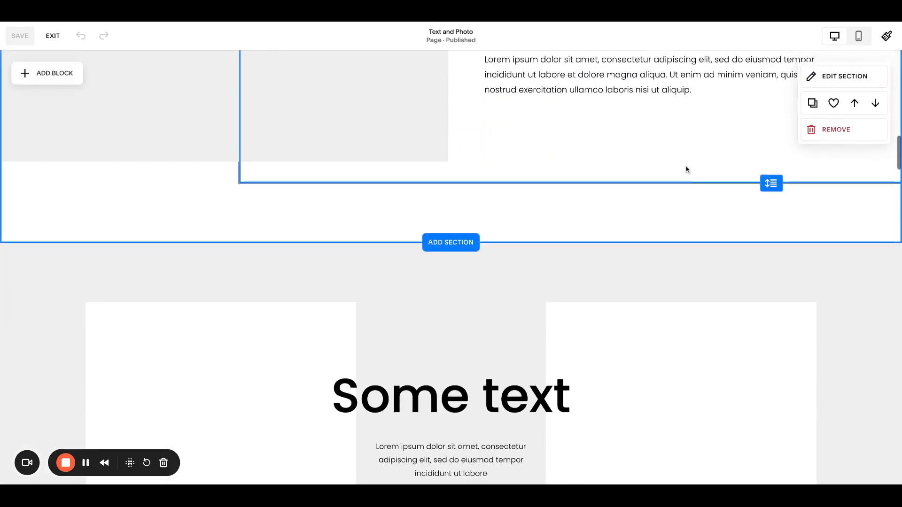
scroll(634, 199, down, 11)
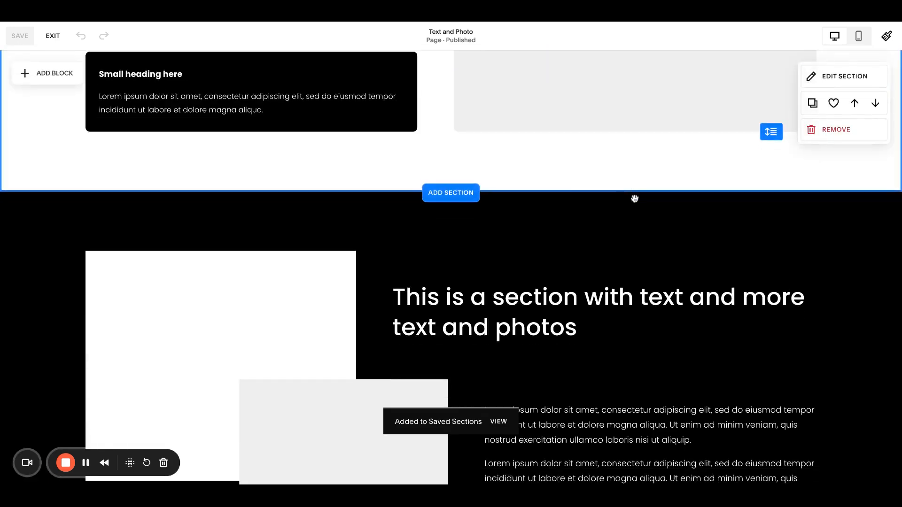
scroll(634, 199, up, 4)
scroll(634, 199, down, 5)
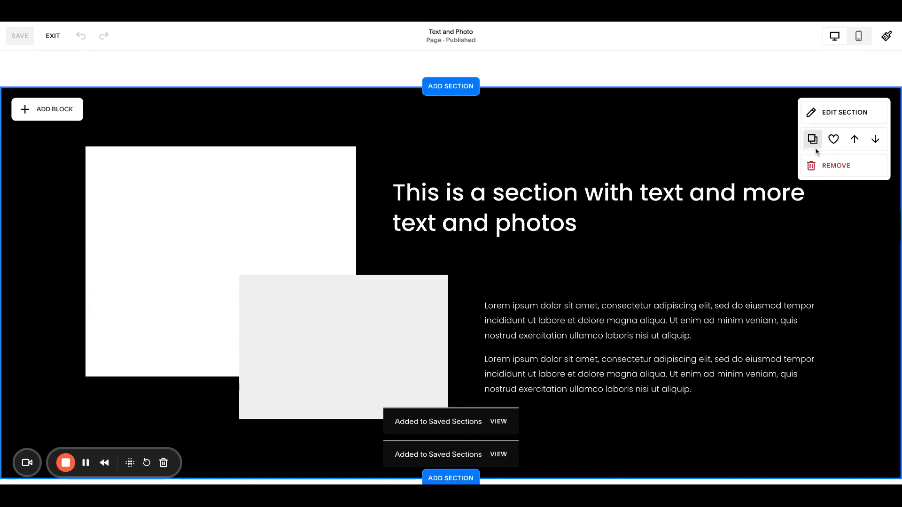
click(53, 36)
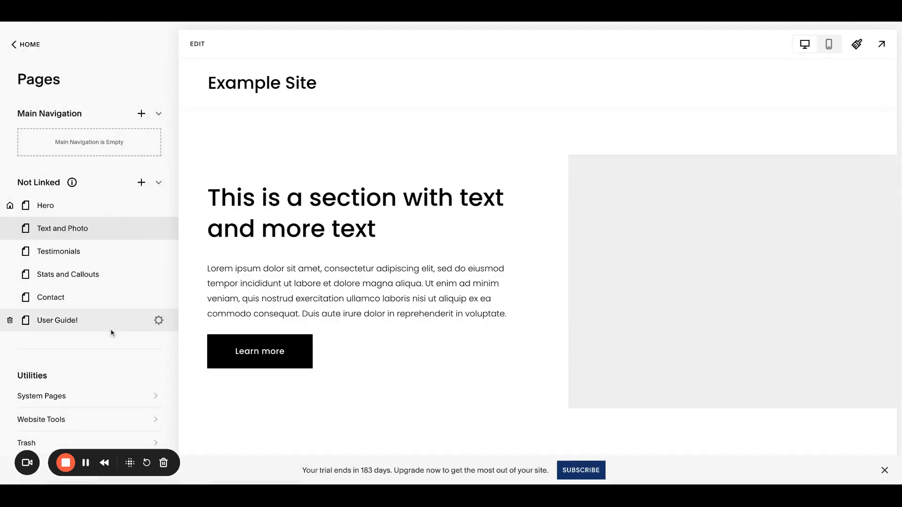
- Add a page named New Page to Main Navigation and open it
click(141, 114)
click(190, 127)
text(N)
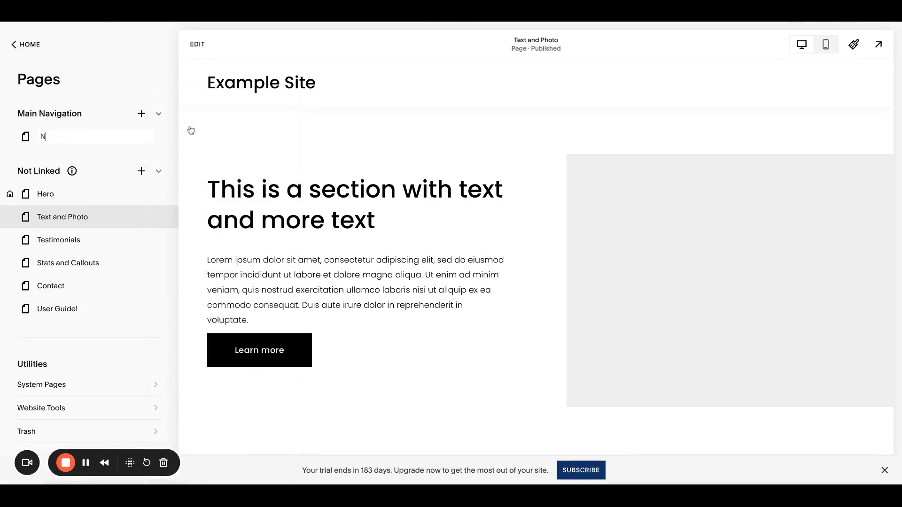
text(ew Page)
click(122, 137)
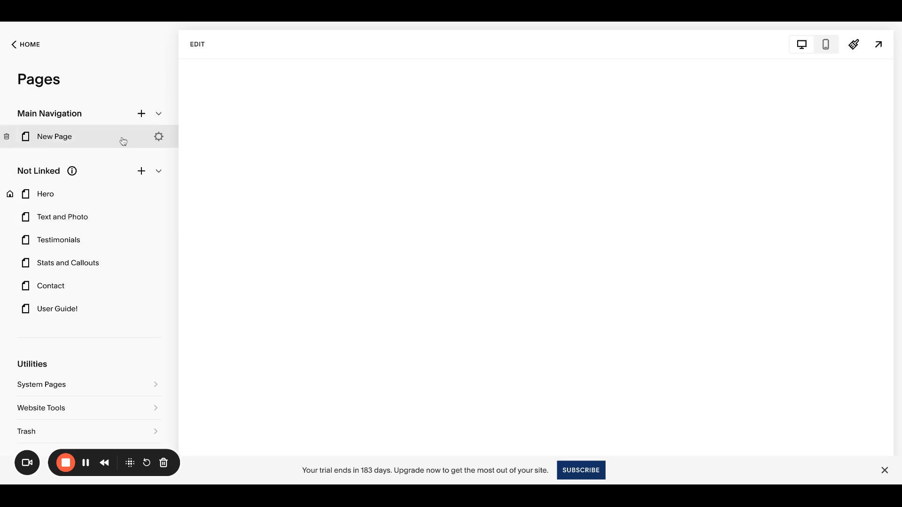
- Edit New Page and add the saved "This is some hero image text" section from Saved sections
click(195, 45)
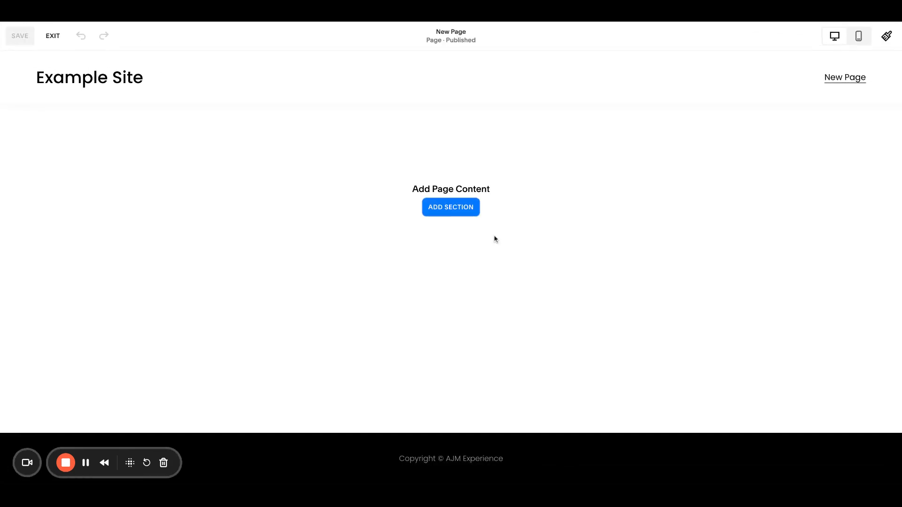
click(459, 208)
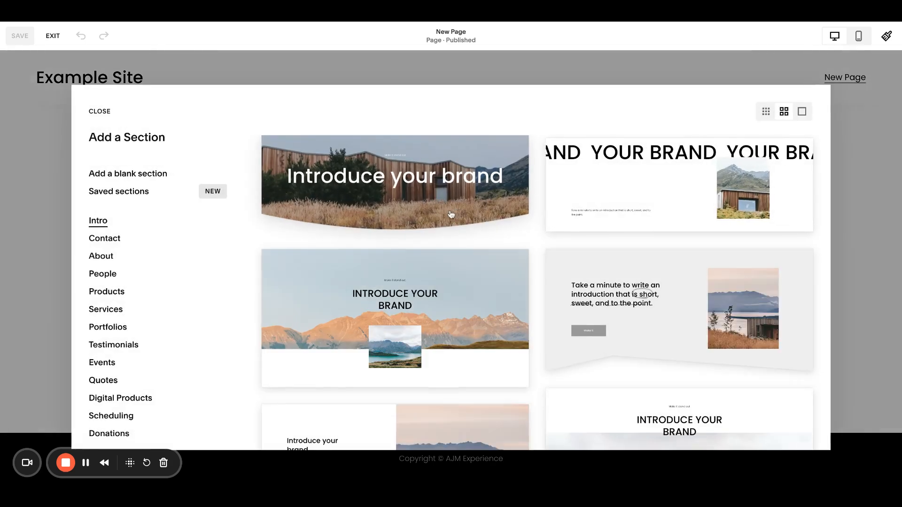
click(141, 193)
scroll(550, 298, down, 3)
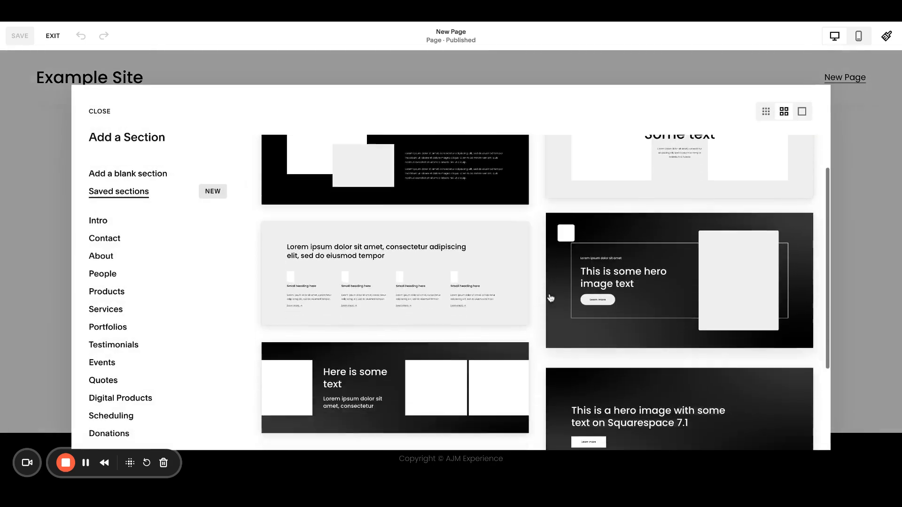
click(660, 288)
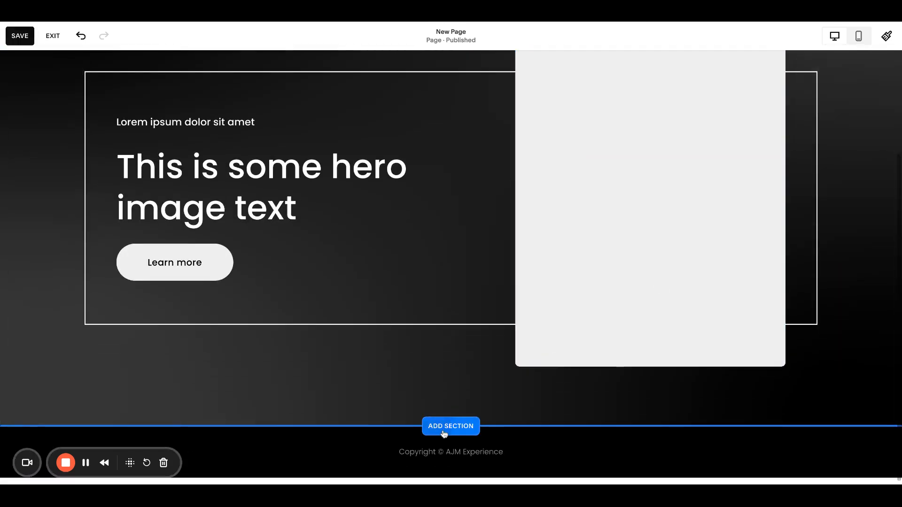
- Add the saved text-and-photos section and the four-column Lorem ipsum section below the hero from Saved sections
click(444, 433)
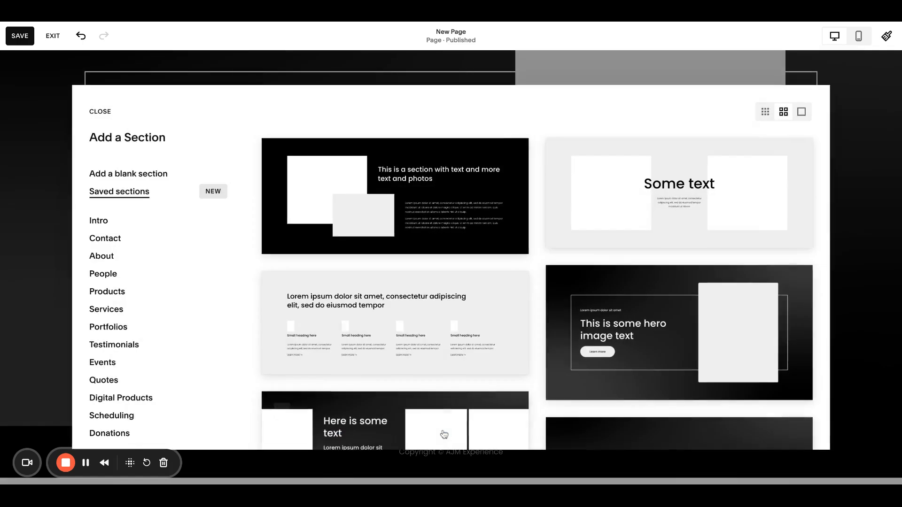
click(489, 225)
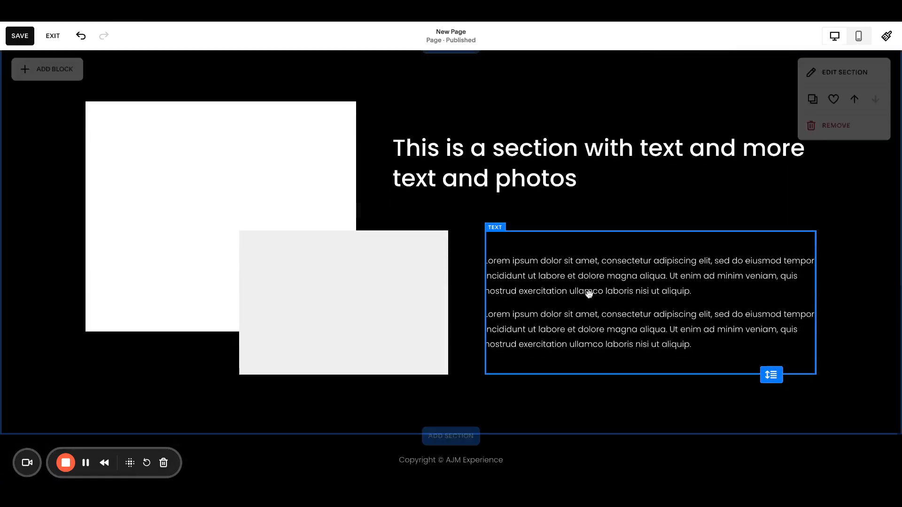
click(450, 424)
click(563, 277)
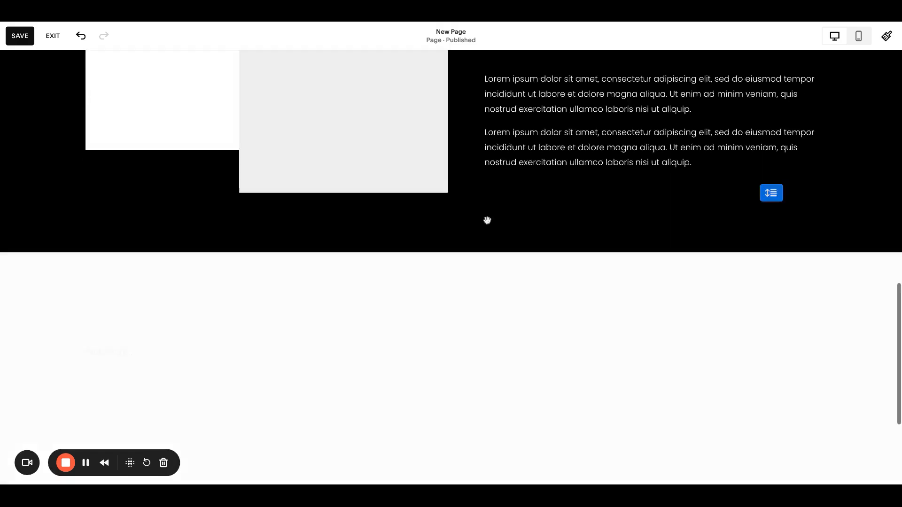
- Review the new page's sections, save the page and exit the editor
scroll(562, 309, down, 2)
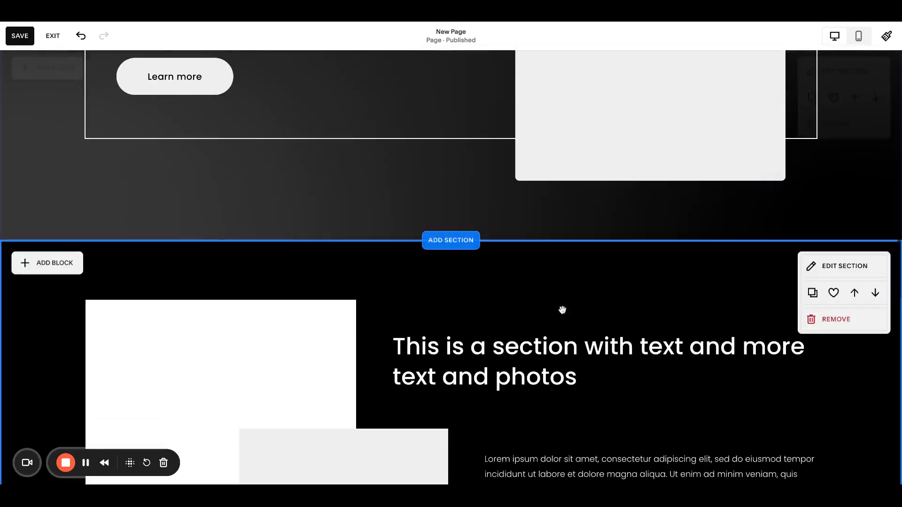
scroll(562, 310, up, 4)
scroll(563, 309, down, 9)
scroll(563, 310, down, 6)
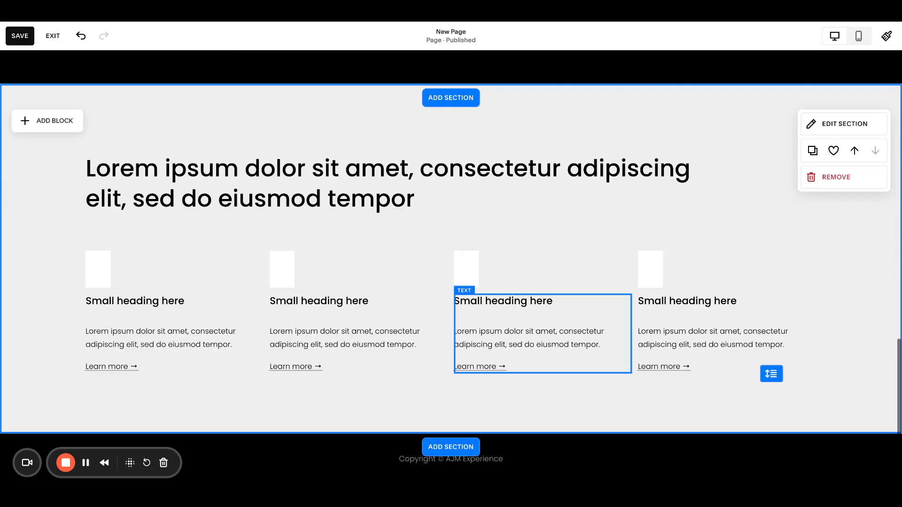
scroll(562, 310, up, 15)
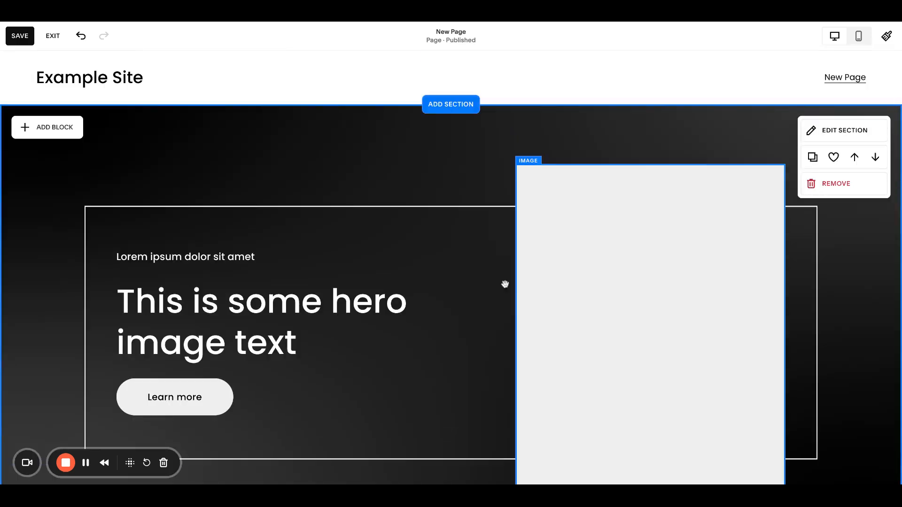
click(19, 37)
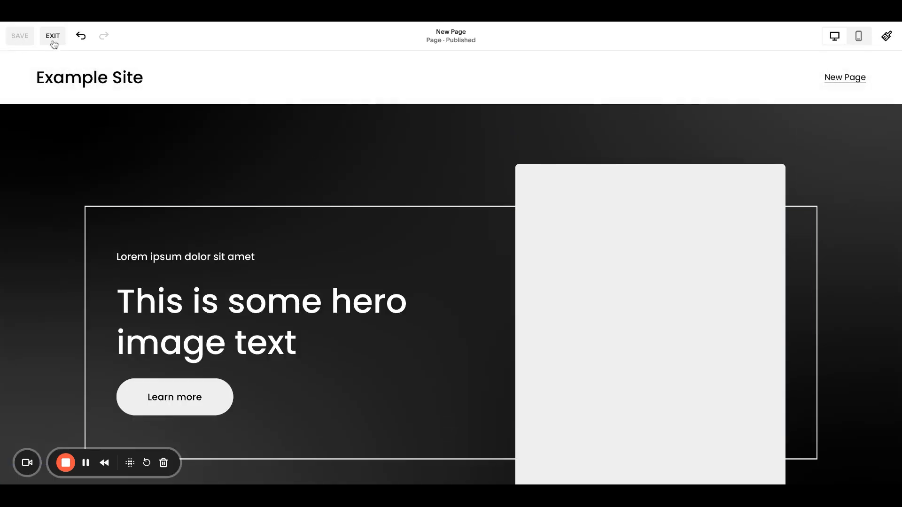
click(52, 36)
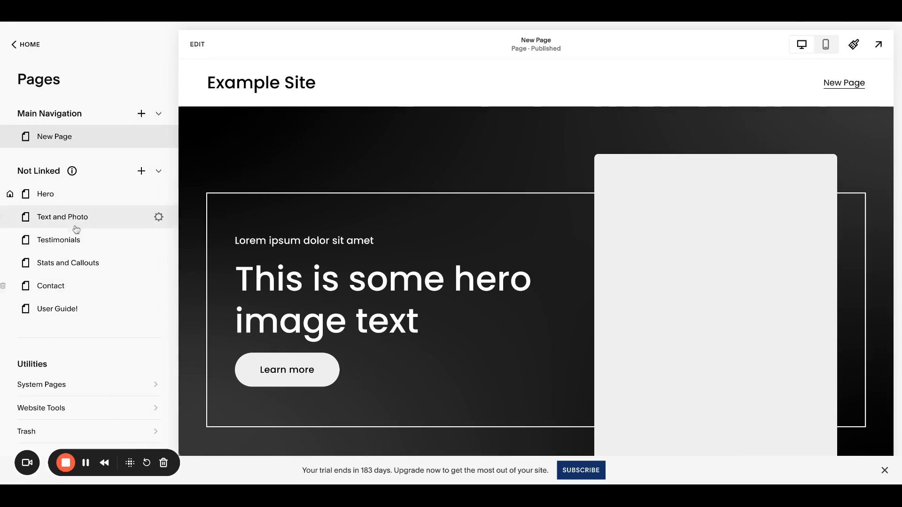
- Preview the Contact and Stats and Callouts pages and return to New Page
click(83, 287)
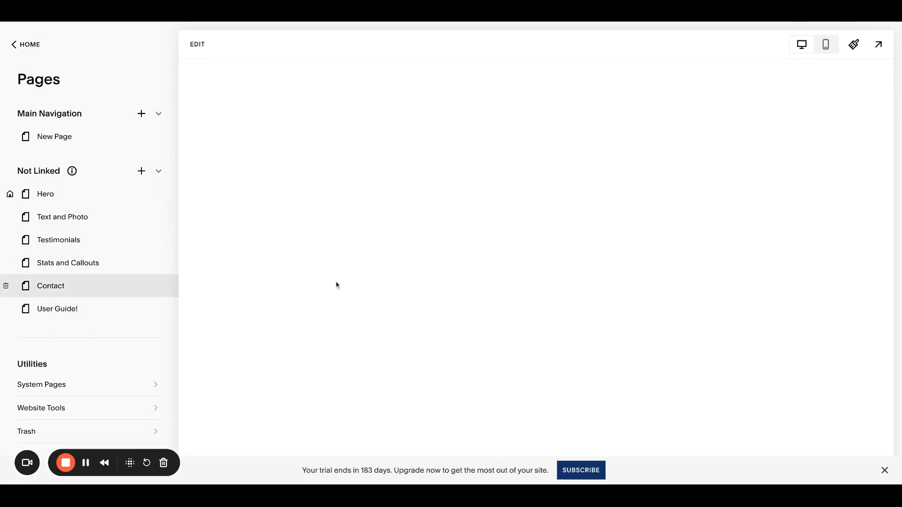
scroll(336, 284, down, 15)
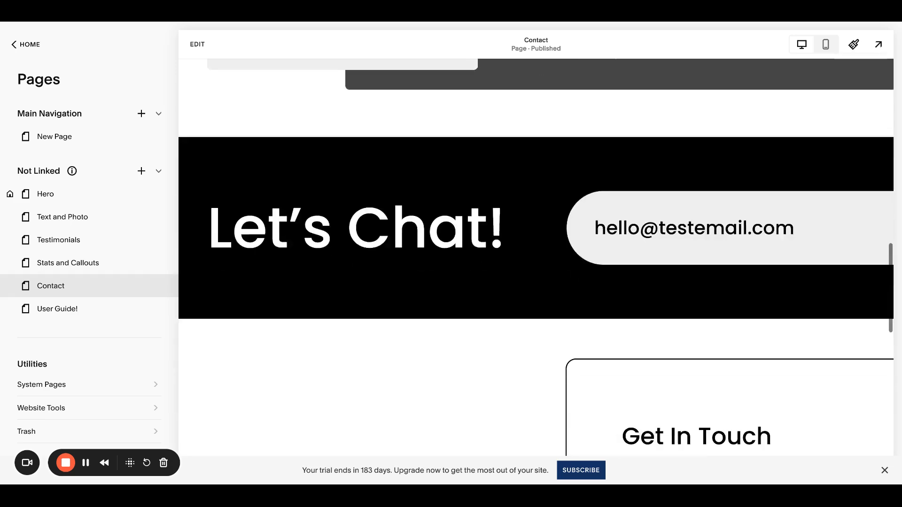
scroll(286, 290, up, 20)
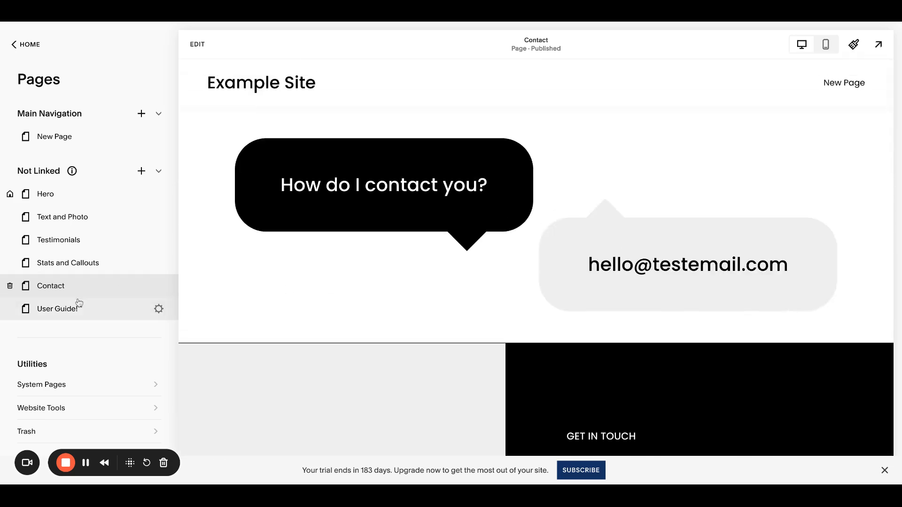
click(82, 263)
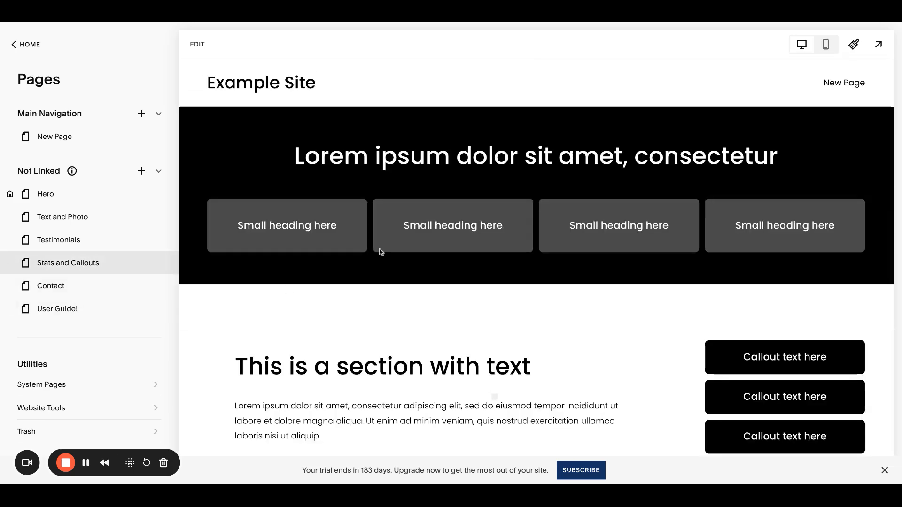
scroll(379, 252, down, 5)
scroll(379, 252, down, 5)
scroll(379, 252, up, 10)
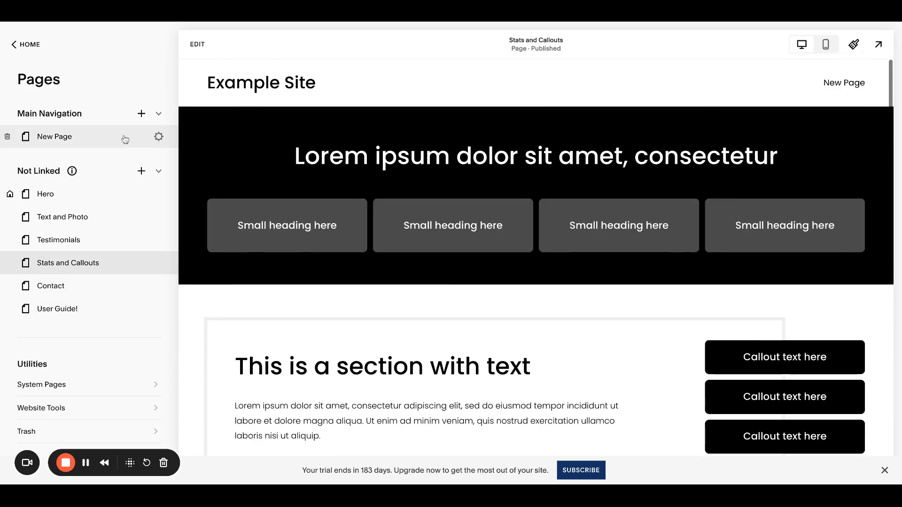
click(97, 140)
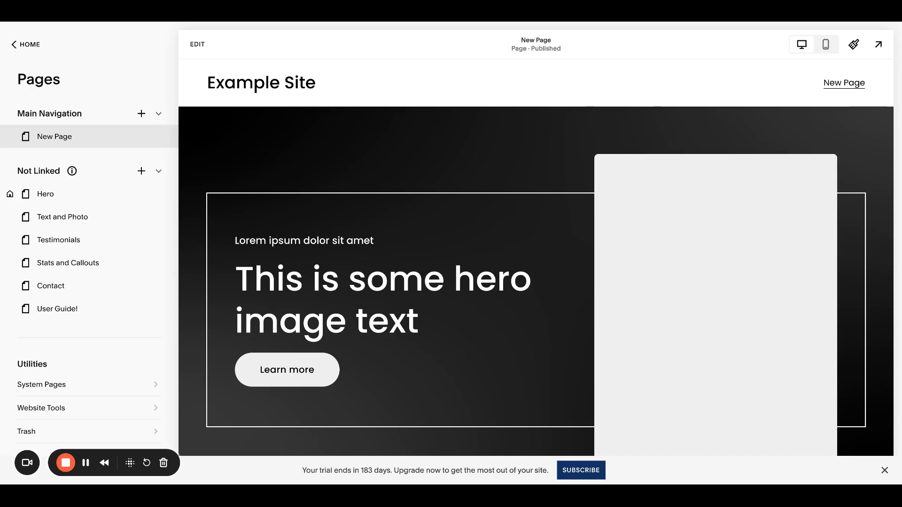
- Open the site colour palette editor and apply the preset palette with light grey, salmon and dark slate swatches
scroll(535, 257, down, 1)
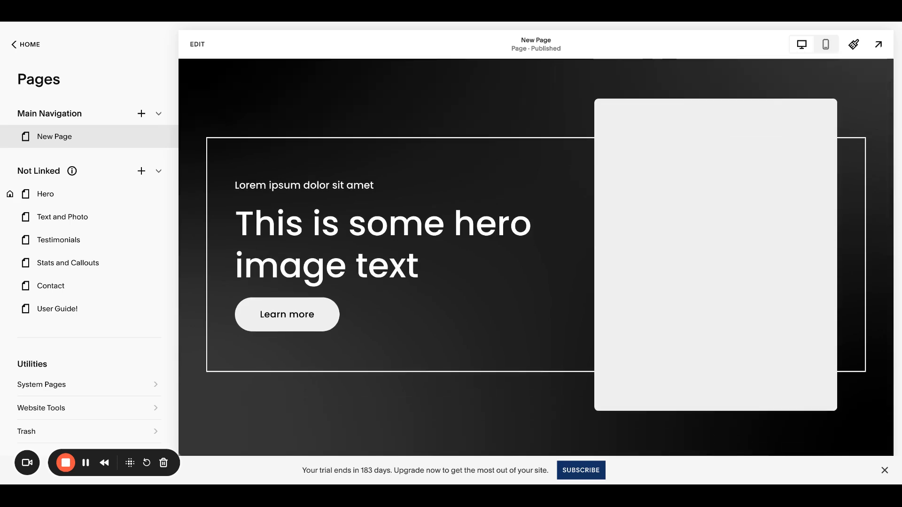
scroll(476, 264, up, 1)
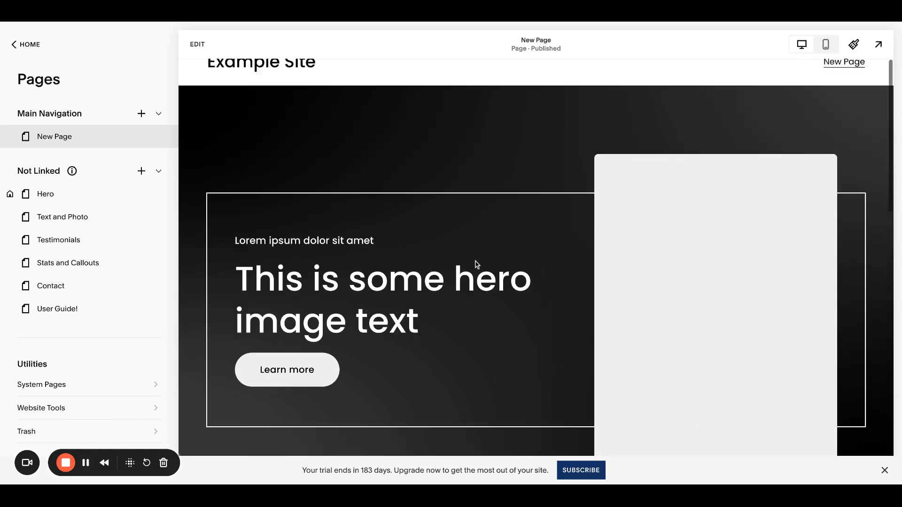
click(853, 45)
click(778, 160)
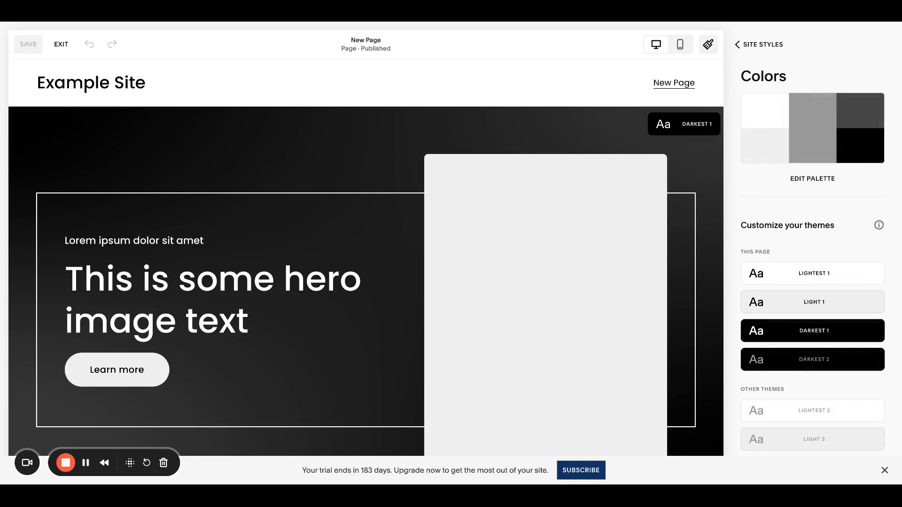
click(825, 180)
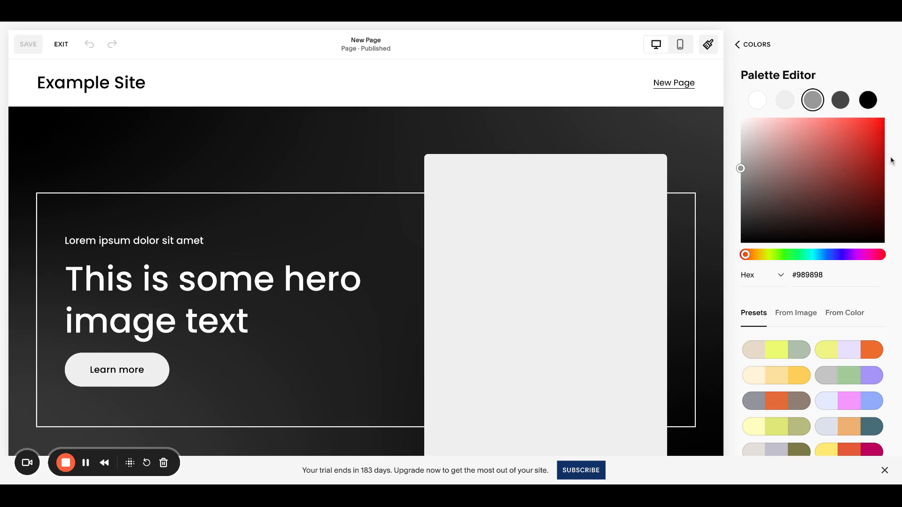
scroll(891, 160, down, 3)
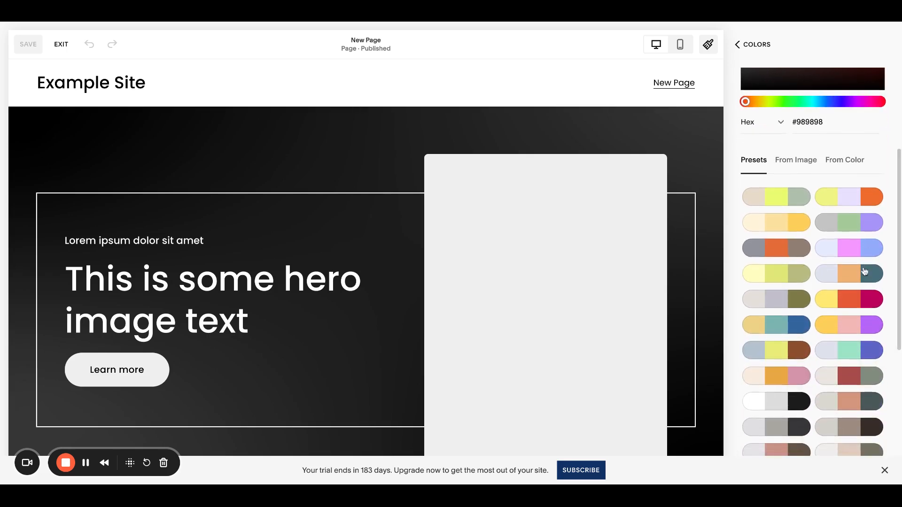
scroll(857, 409, down, 1)
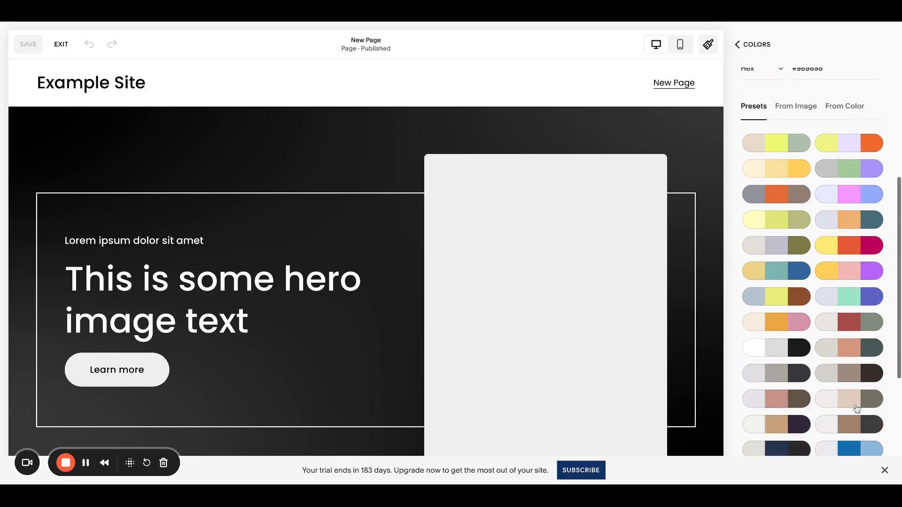
click(853, 353)
scroll(846, 330, up, 4)
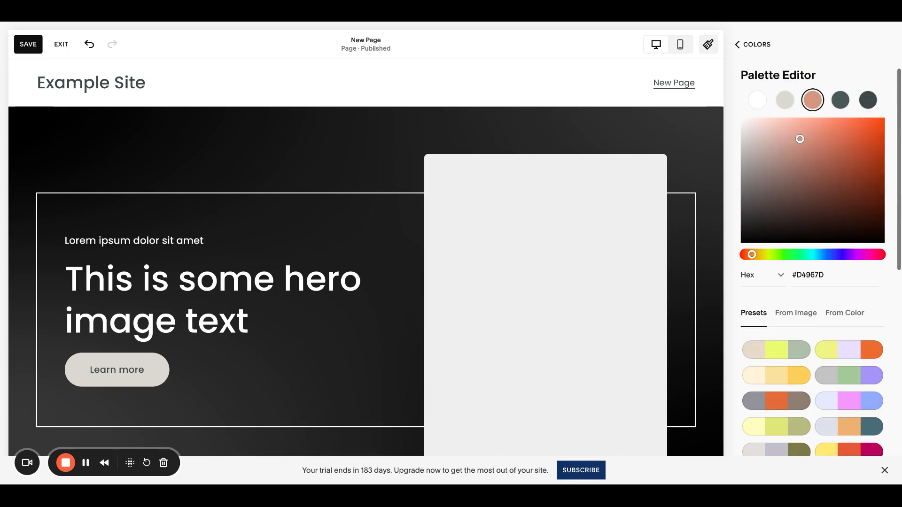
- Close Site Styles, save the page and exit the editor
click(759, 50)
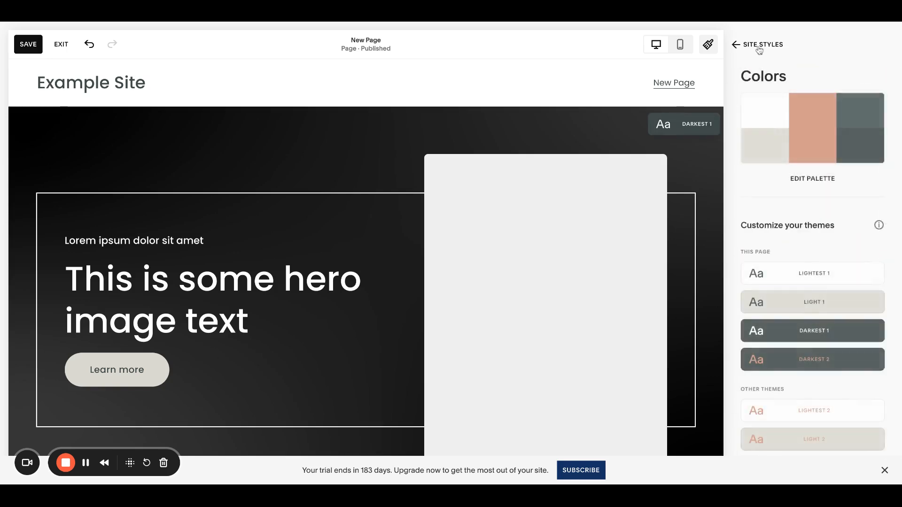
click(760, 49)
click(759, 50)
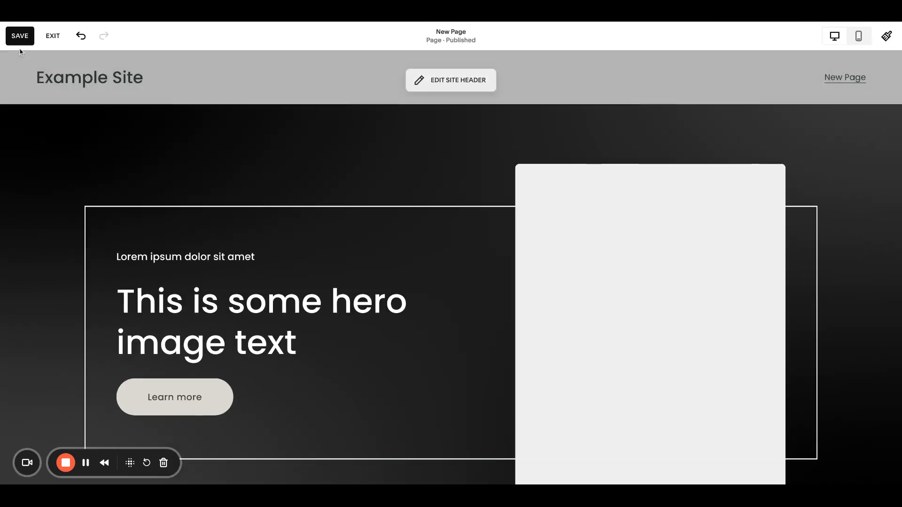
click(21, 36)
click(53, 36)
- Edit the hero section and delete its background image in the section's Background settings
scroll(432, 261, down, 10)
scroll(535, 258, down, 5)
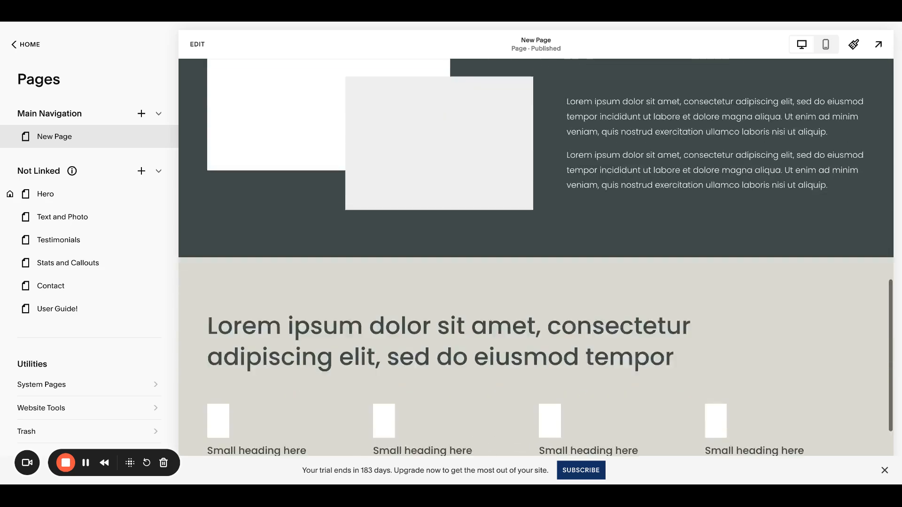
scroll(415, 202, up, 15)
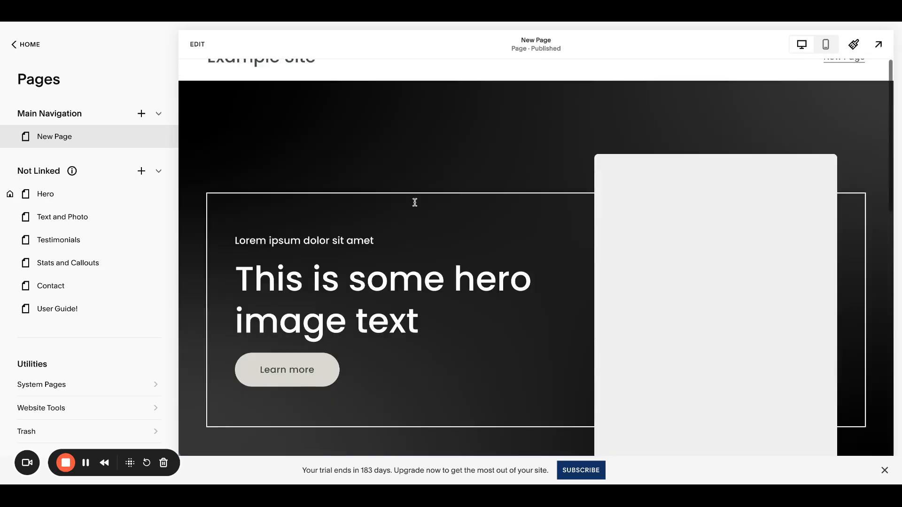
click(205, 47)
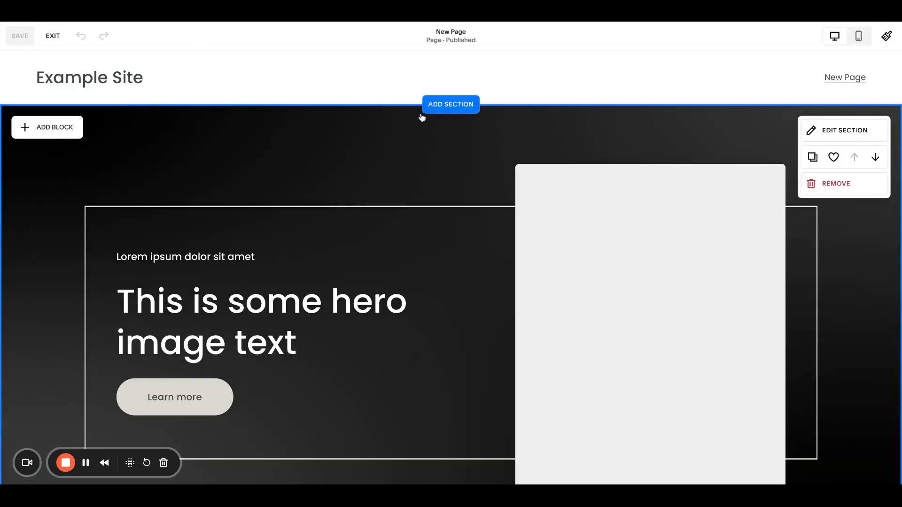
click(812, 104)
click(790, 126)
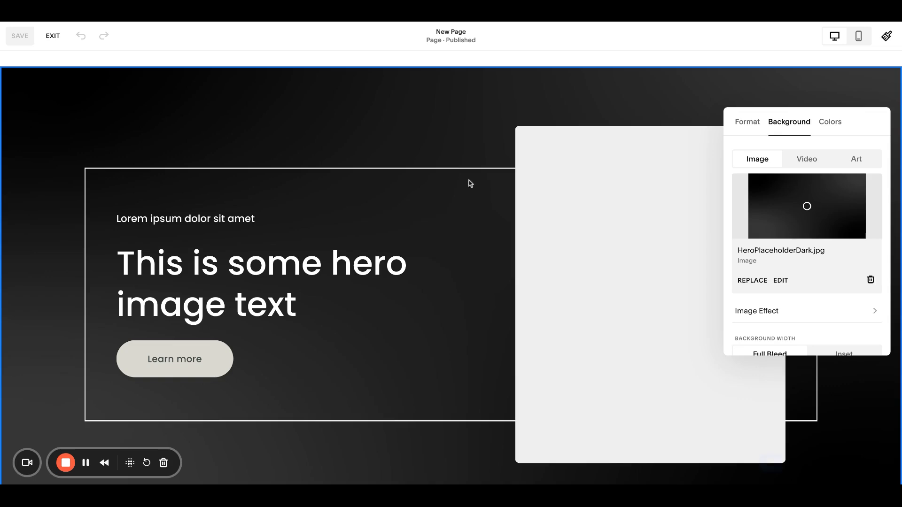
click(630, 91)
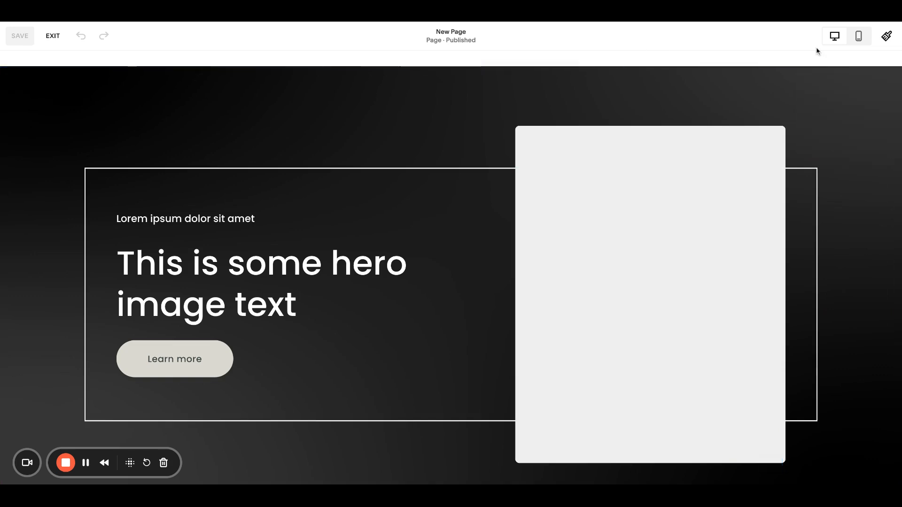
click(824, 93)
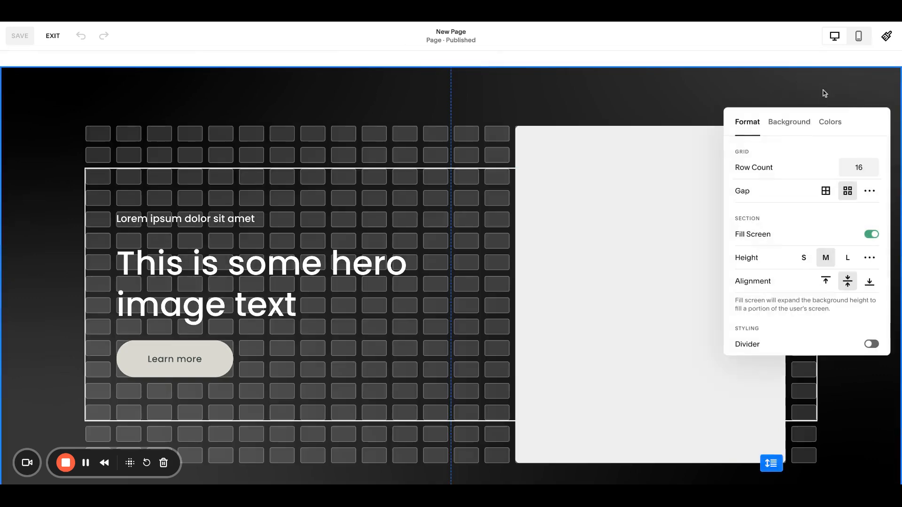
click(794, 123)
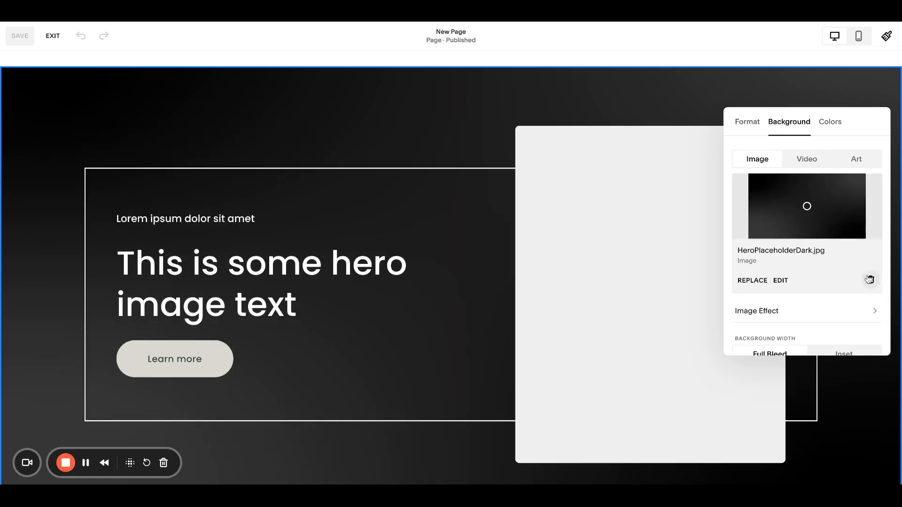
click(870, 279)
click(684, 110)
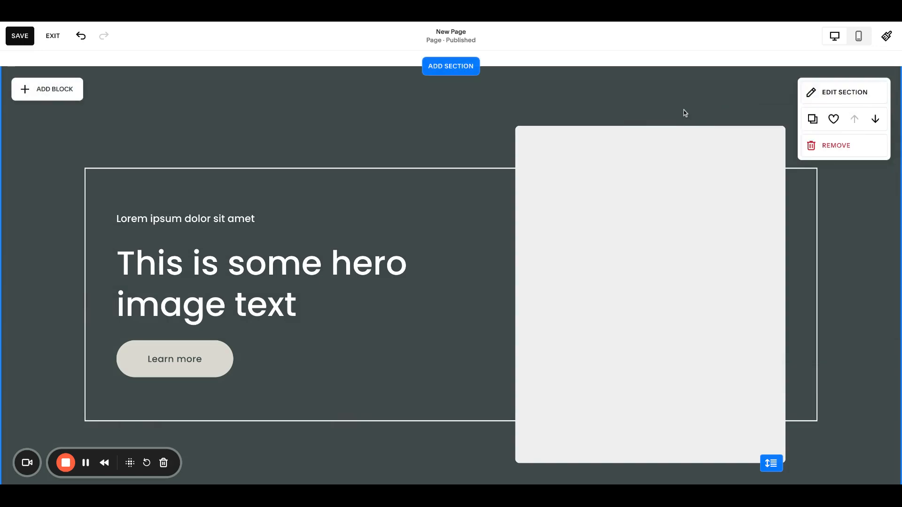
- Scroll through the restyled sections, save the changes and exit the editor
scroll(683, 110, down, 8)
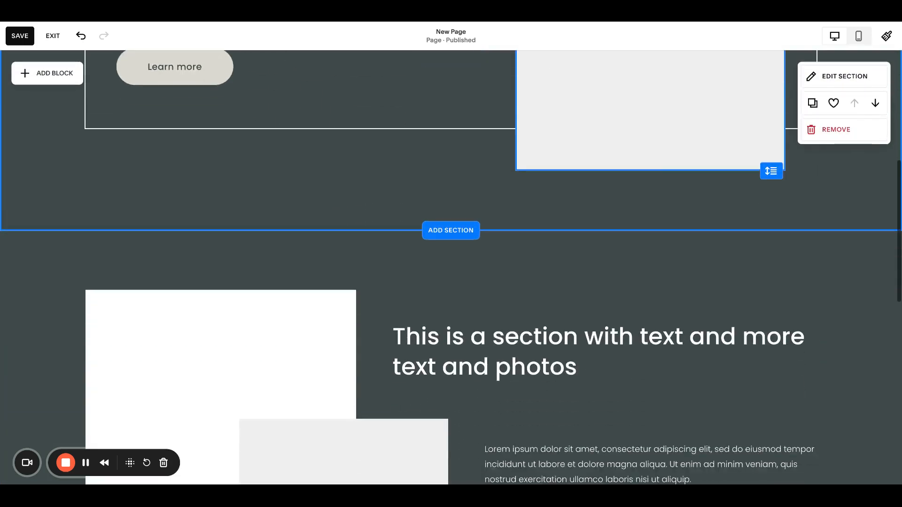
scroll(592, 255, down, 8)
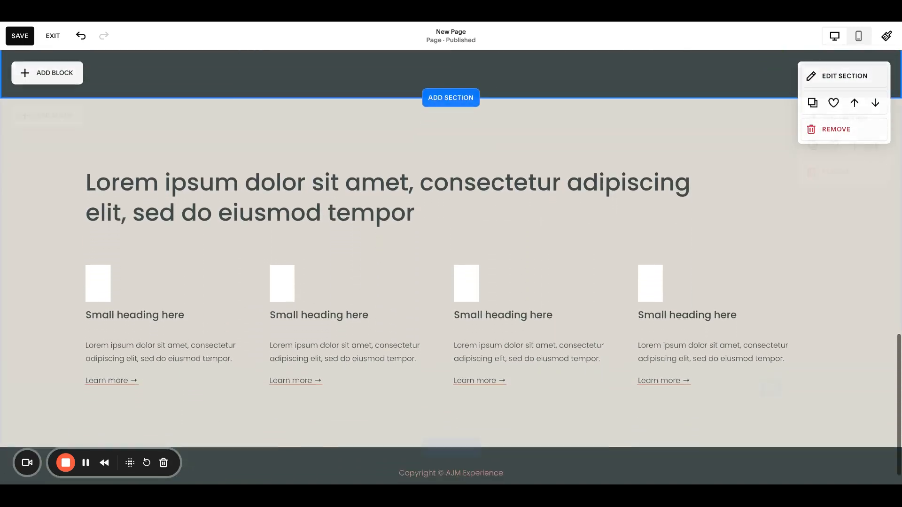
scroll(592, 255, up, 10)
scroll(592, 253, down, 6)
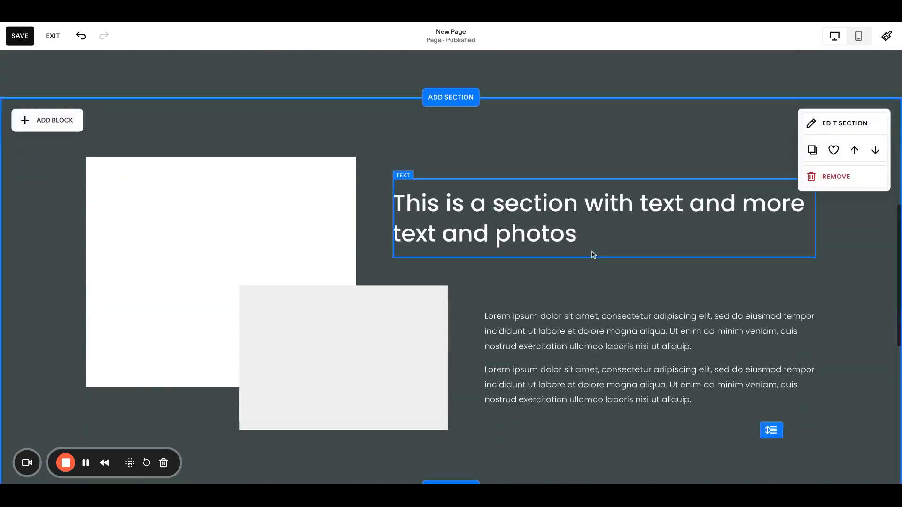
scroll(546, 254, down, 4)
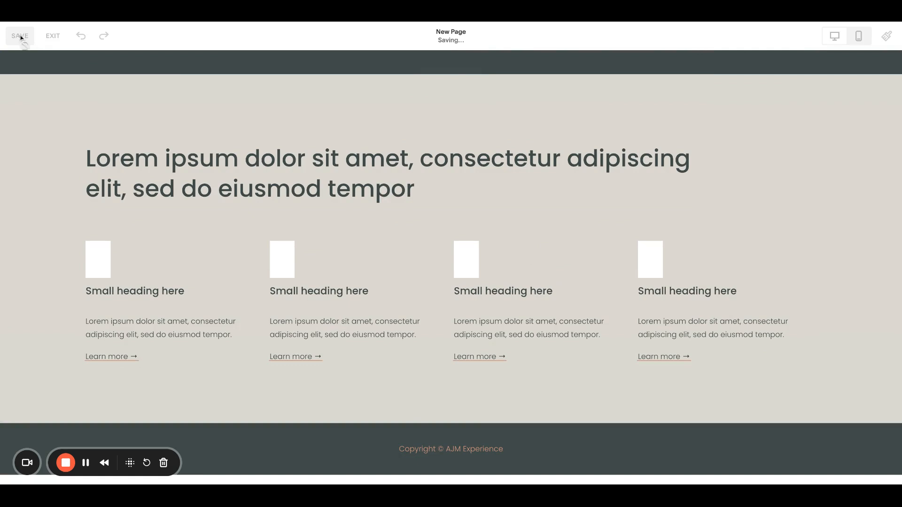
click(49, 44)
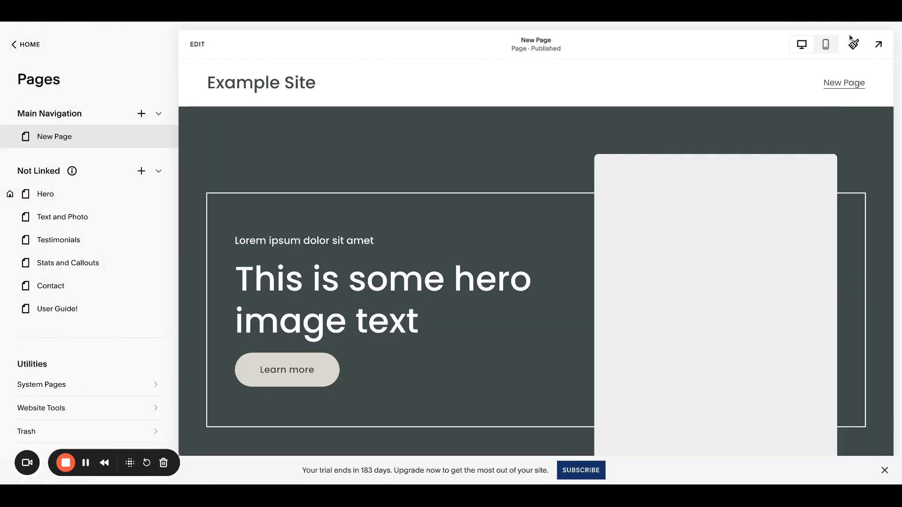
- Open Site Styles in the editor and review the font settings
scroll(815, 178, down, 10)
scroll(816, 177, down, 5)
scroll(816, 178, up, 15)
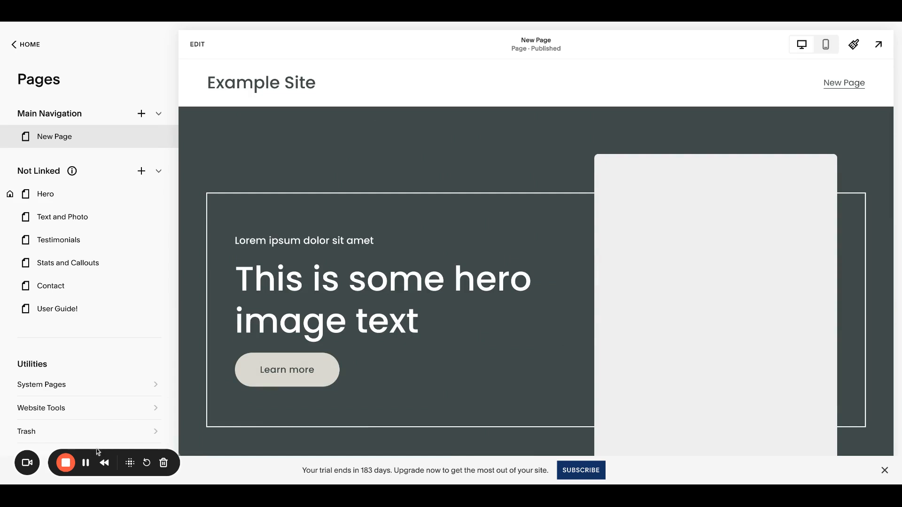
click(853, 45)
click(751, 144)
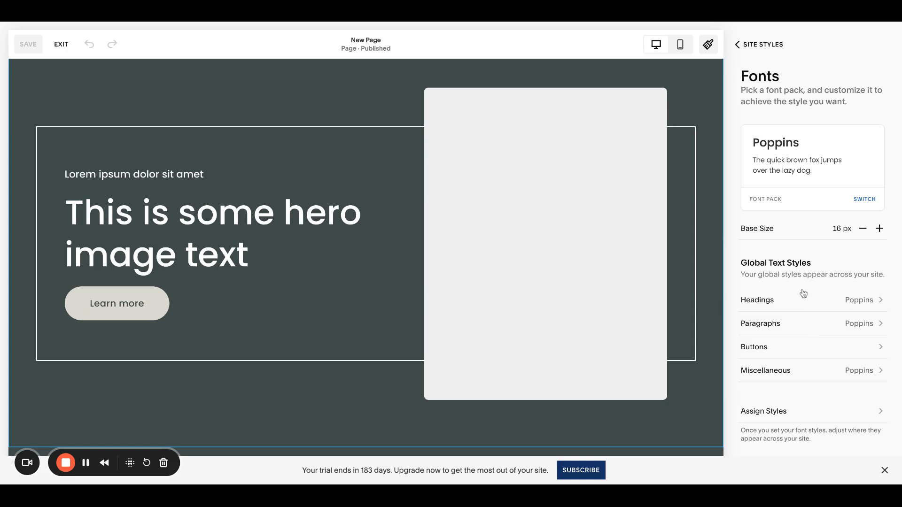
click(763, 50)
click(760, 50)
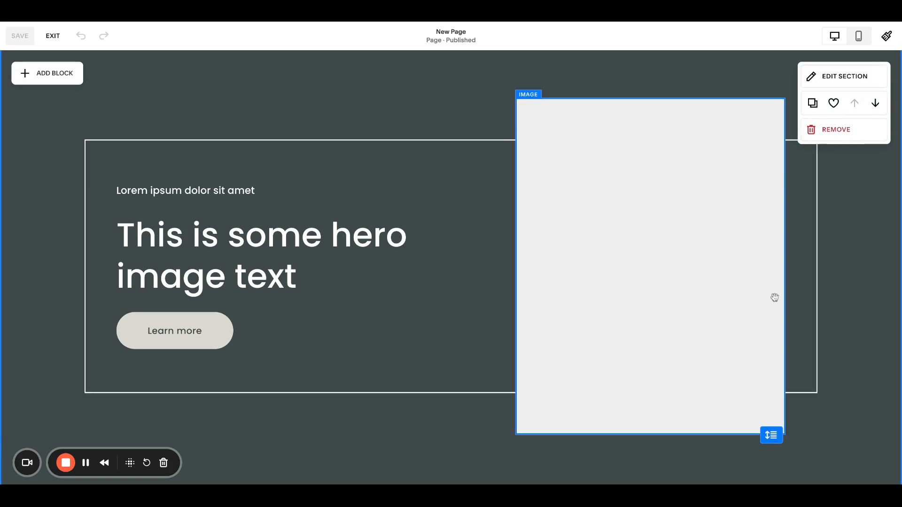
- Scroll through the hero and text-and-photo sections to review their layout
scroll(839, 291, down, 15)
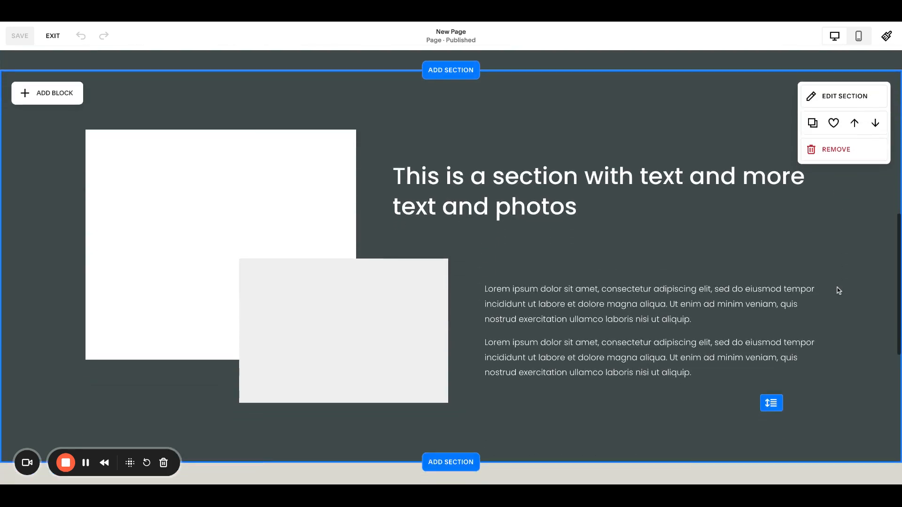
scroll(411, 266, up, 8)
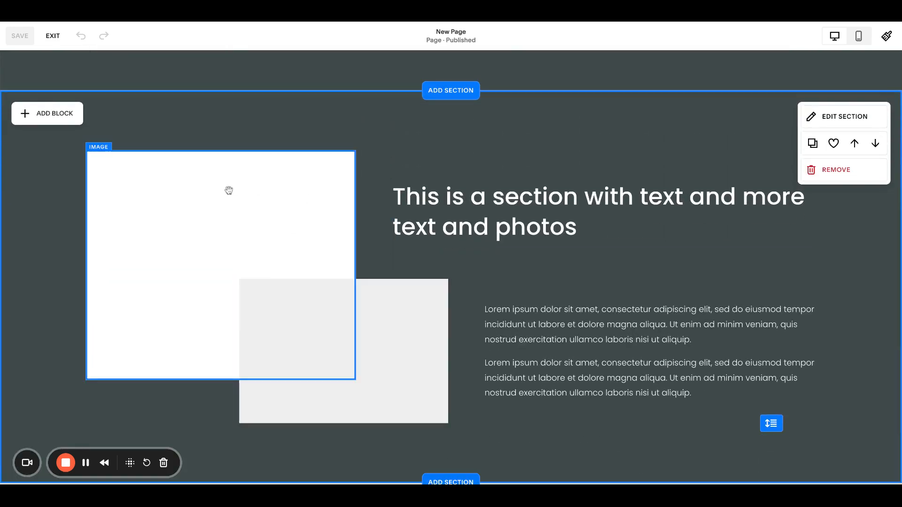
scroll(515, 348, up, 5)
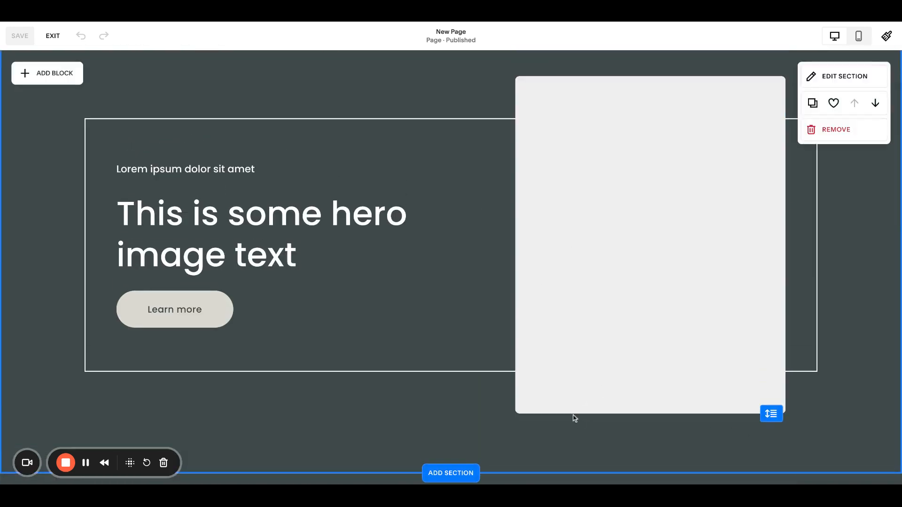
scroll(845, 366, down, 2)
scroll(848, 365, down, 6)
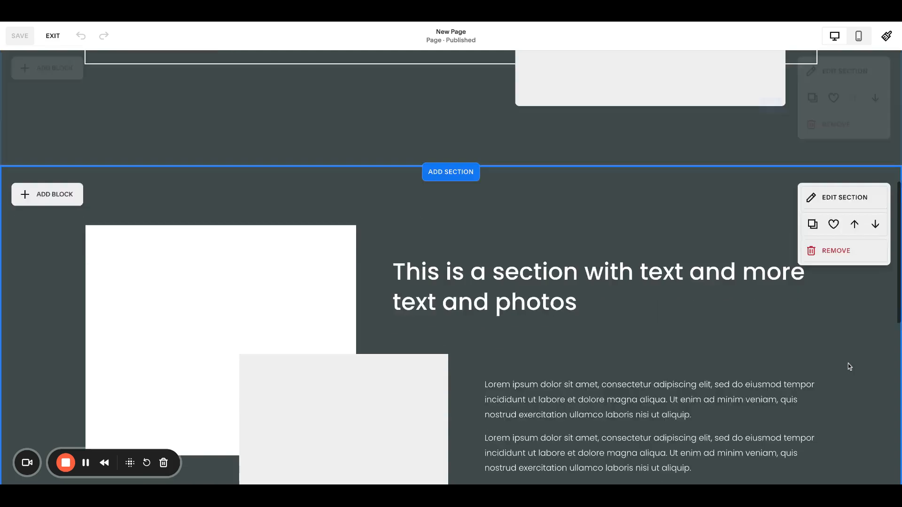
scroll(848, 365, up, 7)
scroll(636, 217, up, 1)
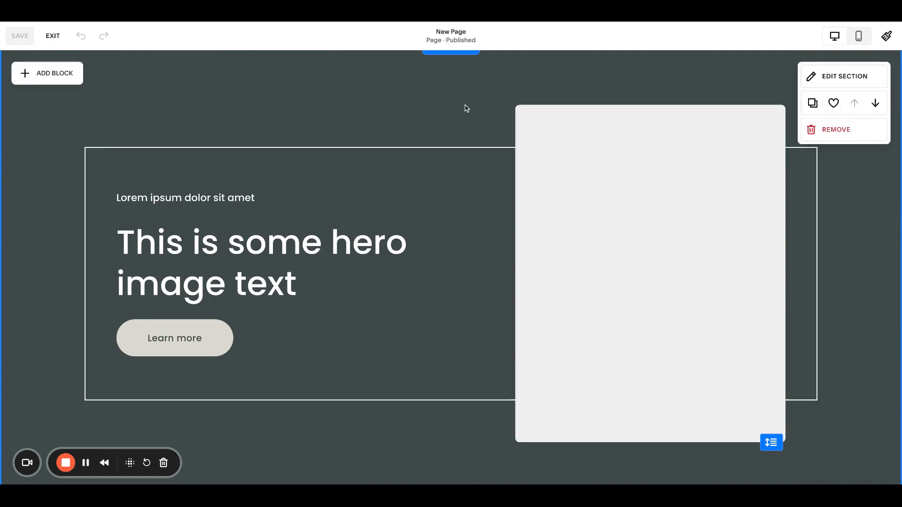
scroll(427, 101, down, 8)
- Inspect the content and design settings of the hero and text-and-photo image blocks
click(226, 216)
scroll(542, 183, up, 5)
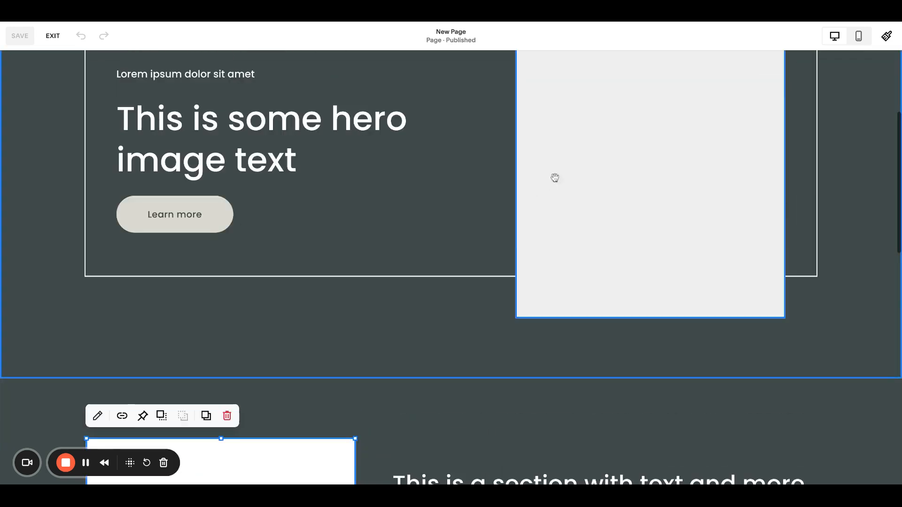
click(543, 183)
scroll(572, 151, up, 3)
click(528, 72)
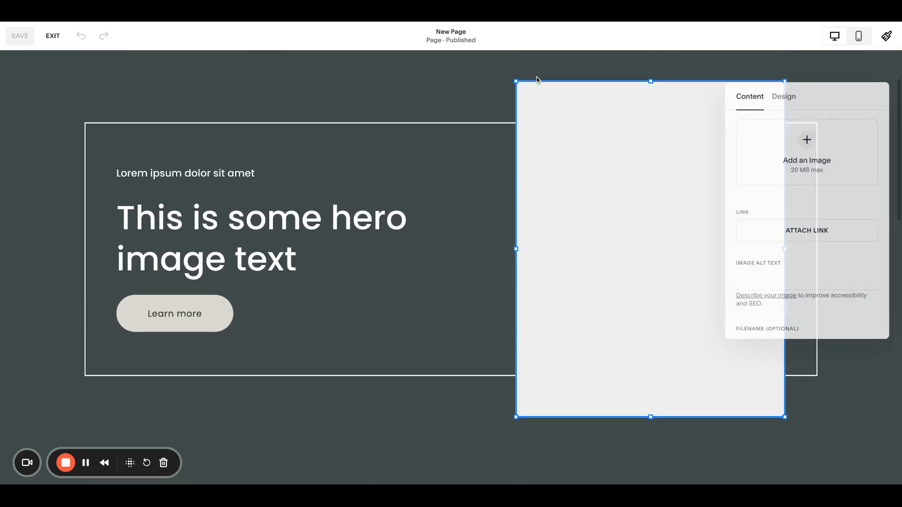
click(775, 93)
scroll(413, 188, down, 7)
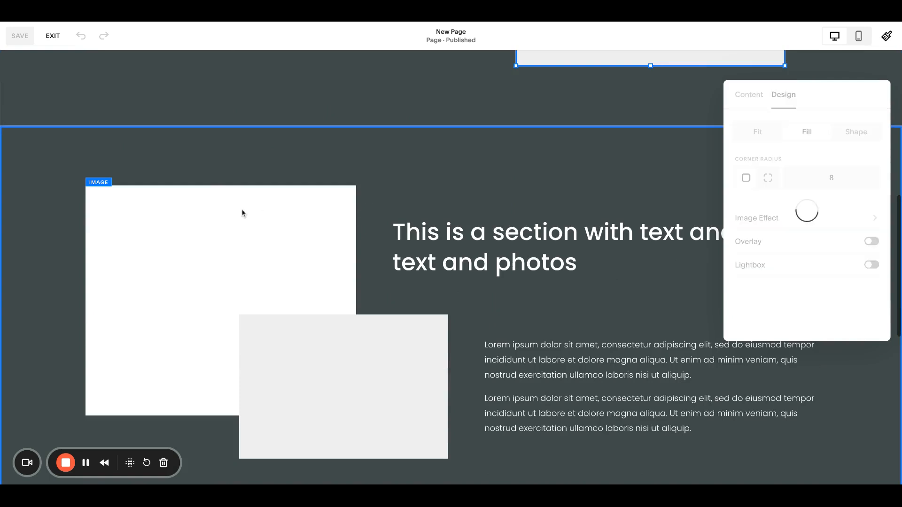
click(242, 213)
click(98, 163)
click(430, 201)
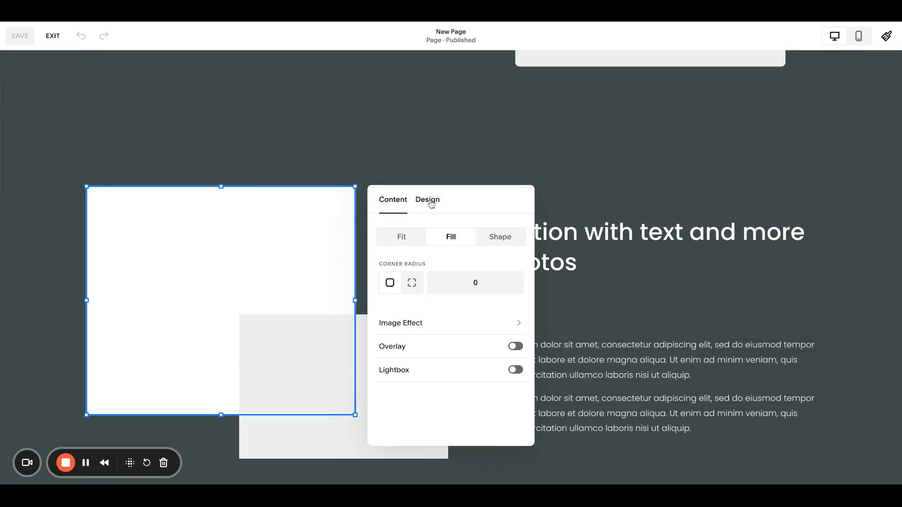
click(627, 312)
click(382, 377)
click(251, 300)
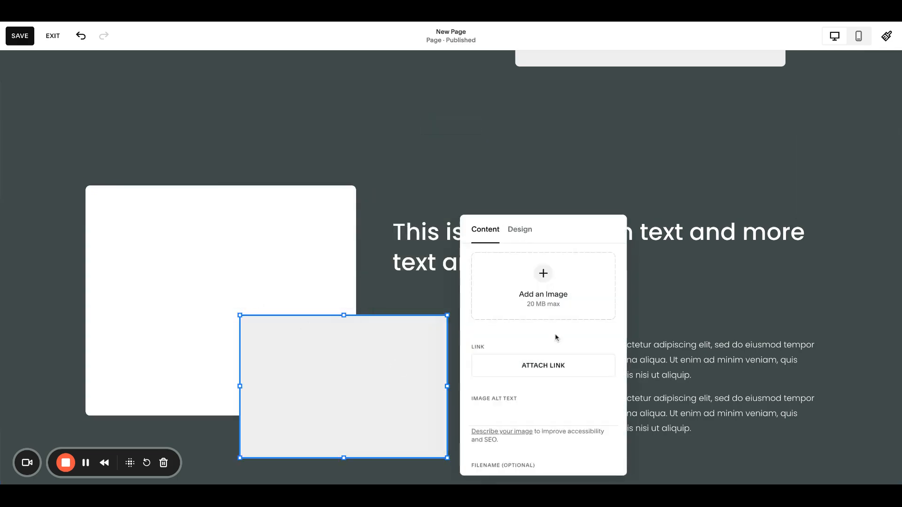
click(516, 230)
click(726, 286)
scroll(354, 157, down, 9)
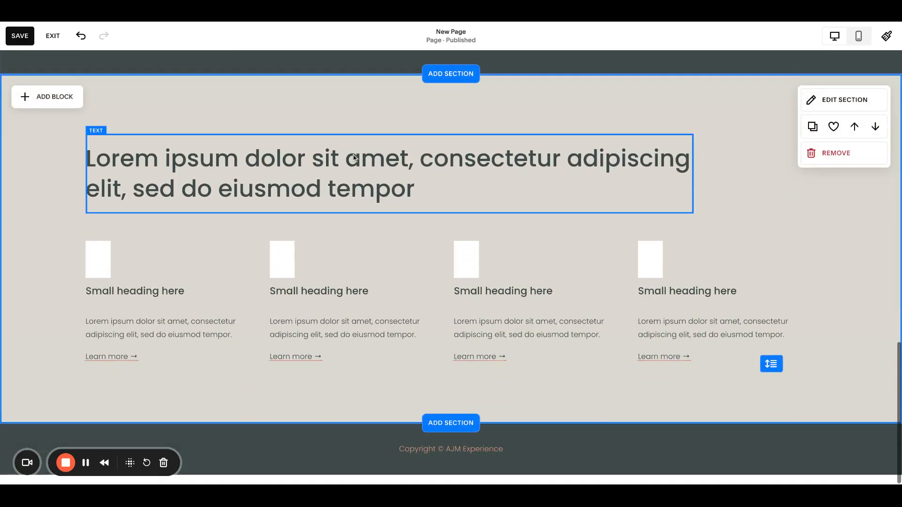
- Try the Primary and Secondary styles on the hero's Learn more button, then restore Tertiary
scroll(354, 157, up, 10)
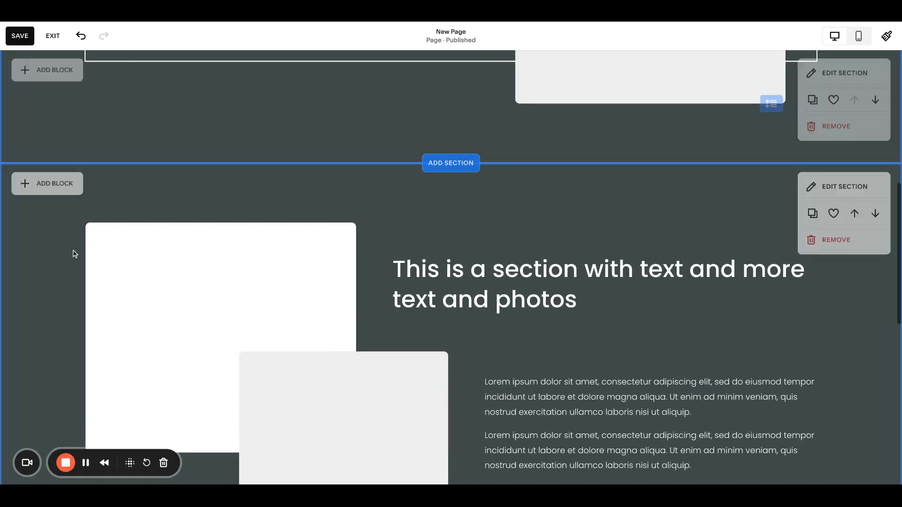
scroll(232, 256, up, 7)
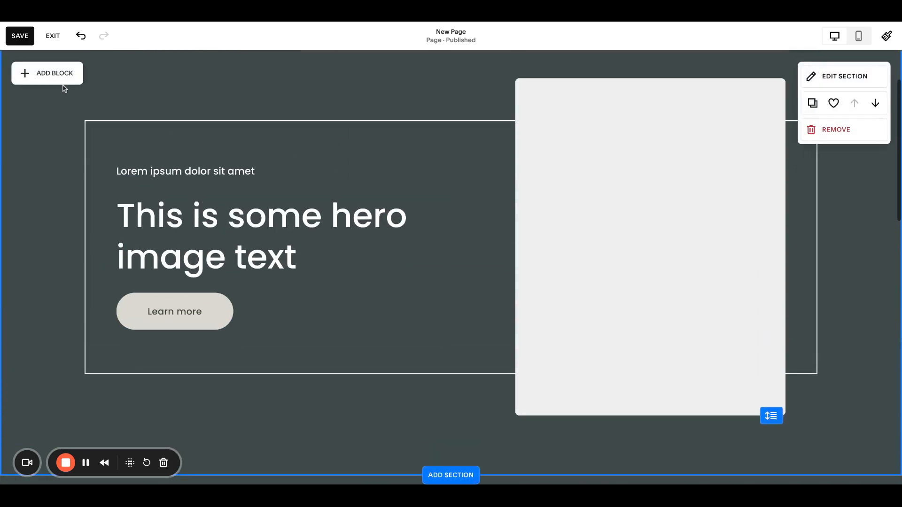
click(206, 322)
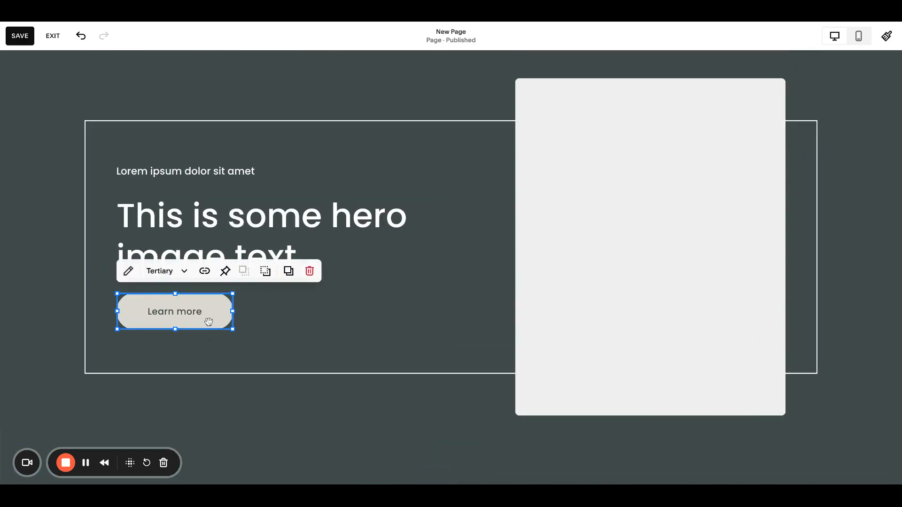
scroll(185, 286, up, 1)
click(186, 310)
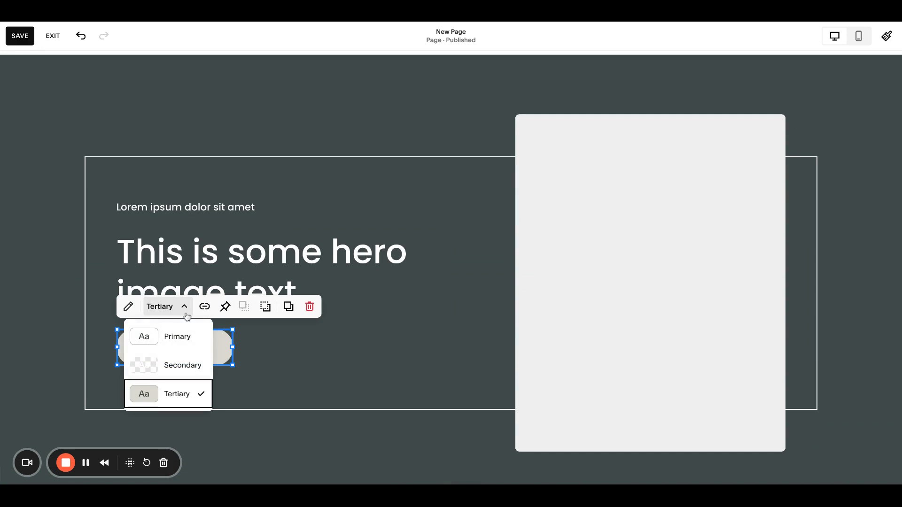
click(178, 336)
click(188, 347)
click(181, 341)
click(181, 341)
click(175, 307)
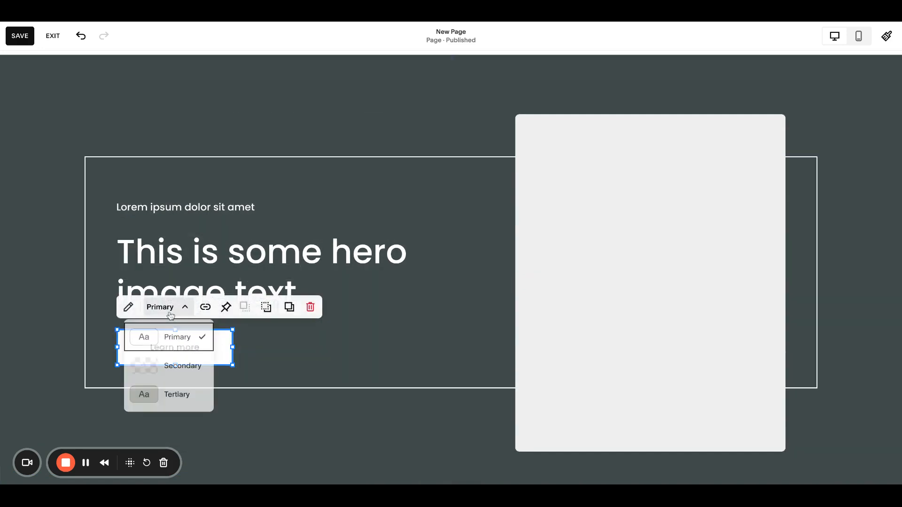
click(177, 362)
click(286, 339)
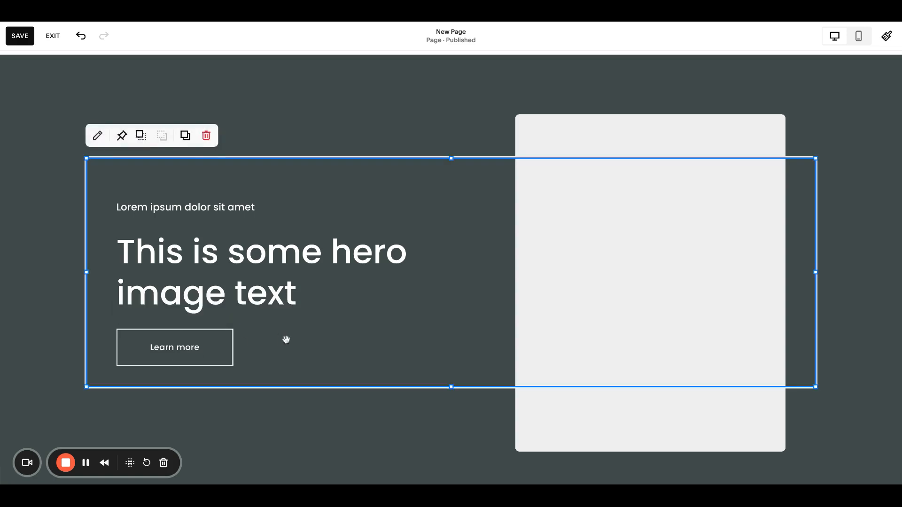
click(201, 347)
click(184, 307)
click(188, 395)
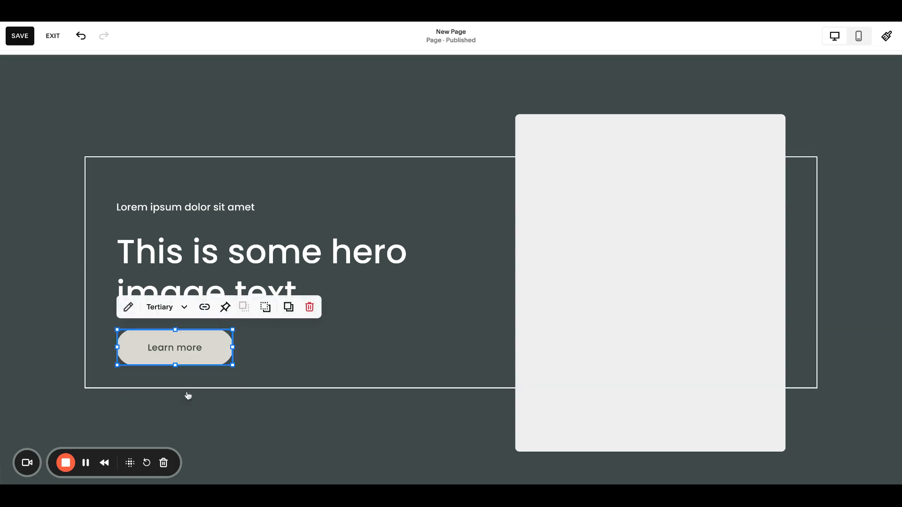
- Stretch the hero's outline shape slightly downward
click(53, 329)
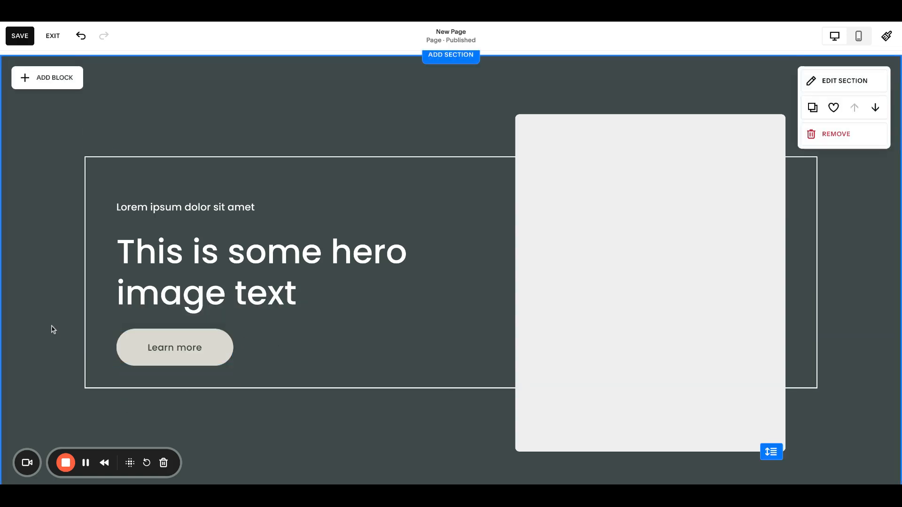
click(391, 385)
drag(452, 388, 454, 399)
click(49, 277)
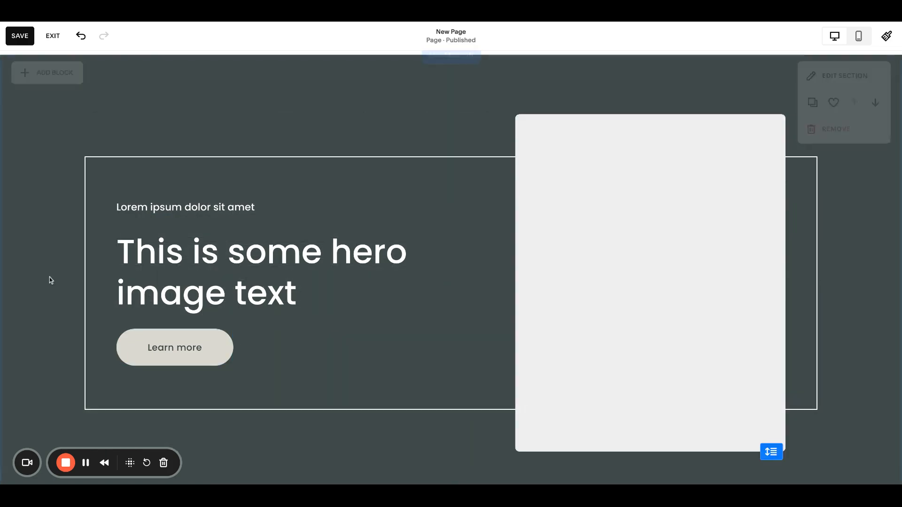
- Save the page, close Site Styles and exit the editor
click(887, 35)
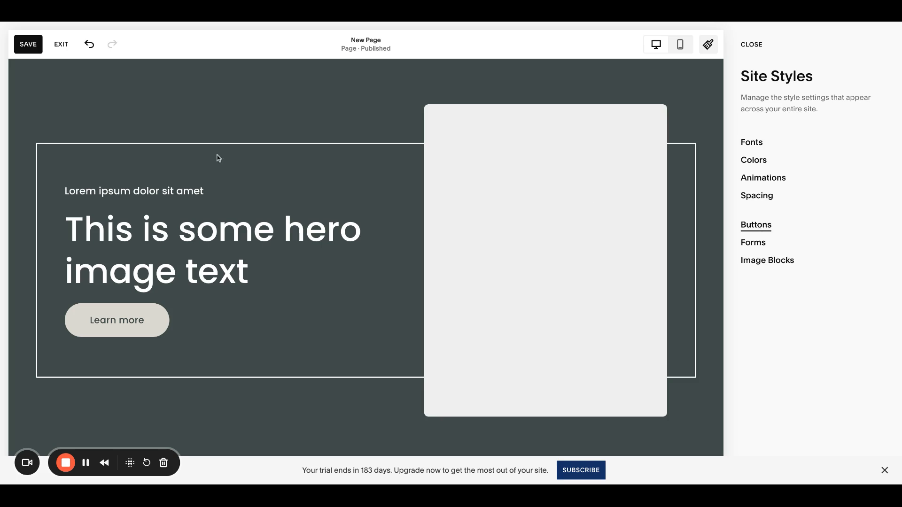
scroll(125, 158, down, 6)
scroll(125, 159, up, 7)
click(29, 49)
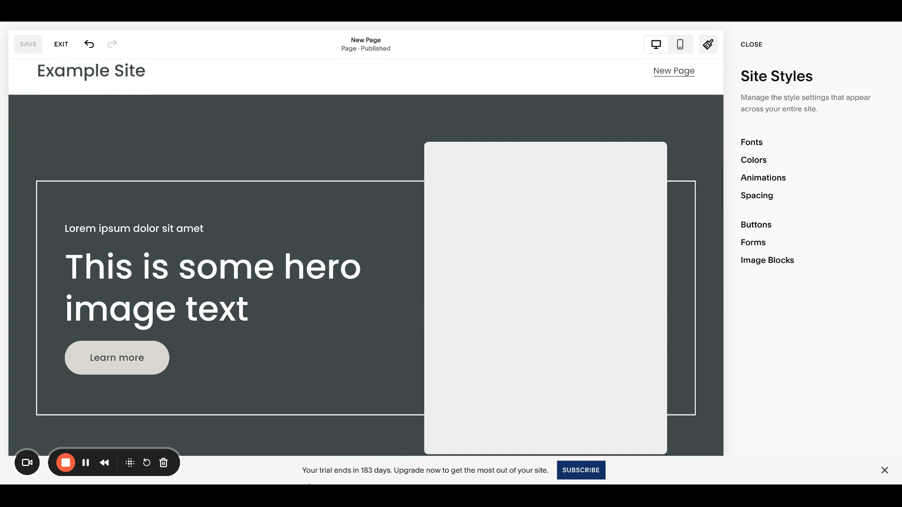
click(749, 46)
click(61, 44)
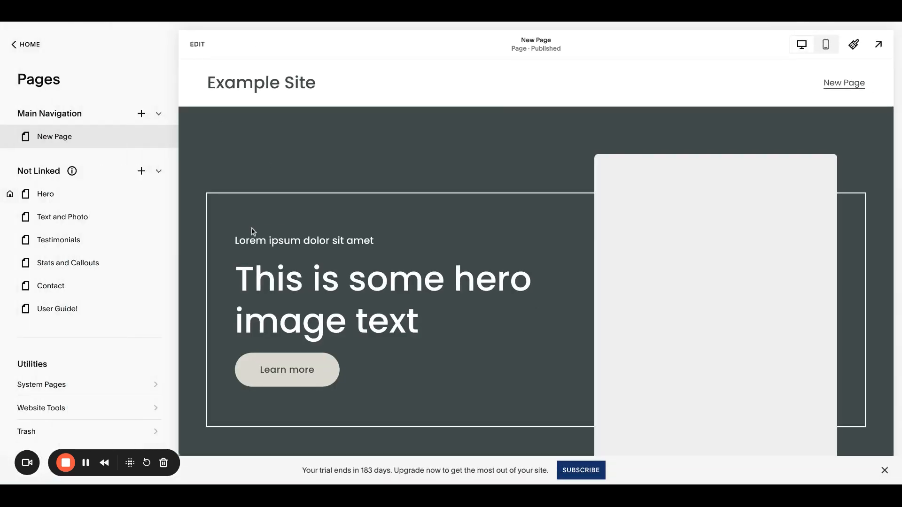
- Reopen the page editor and inspect the hero image block's settings
scroll(368, 255, down, 10)
scroll(367, 255, up, 4)
scroll(367, 255, up, 4)
click(197, 44)
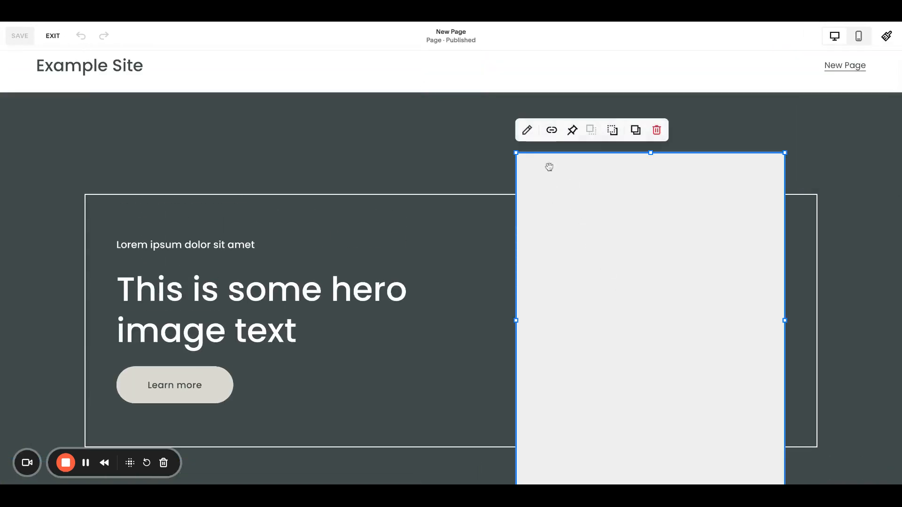
click(527, 128)
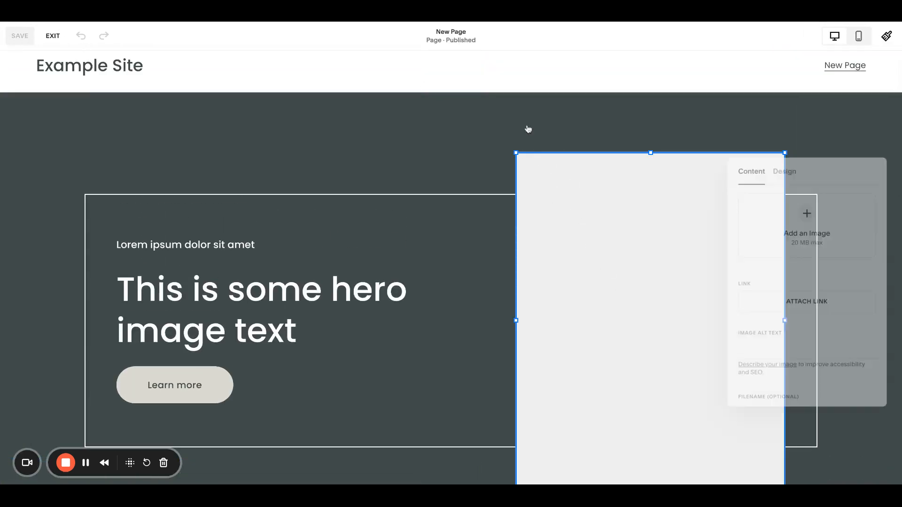
click(806, 213)
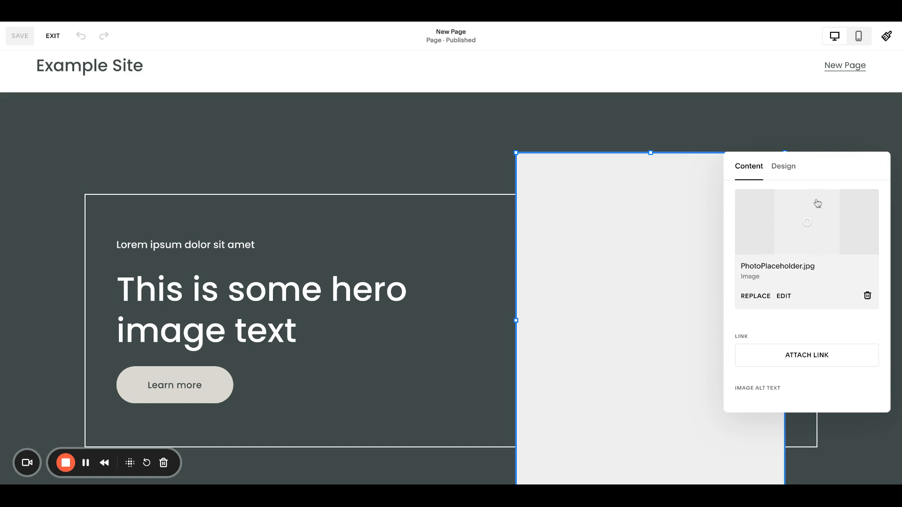
click(650, 117)
scroll(648, 116, down, 10)
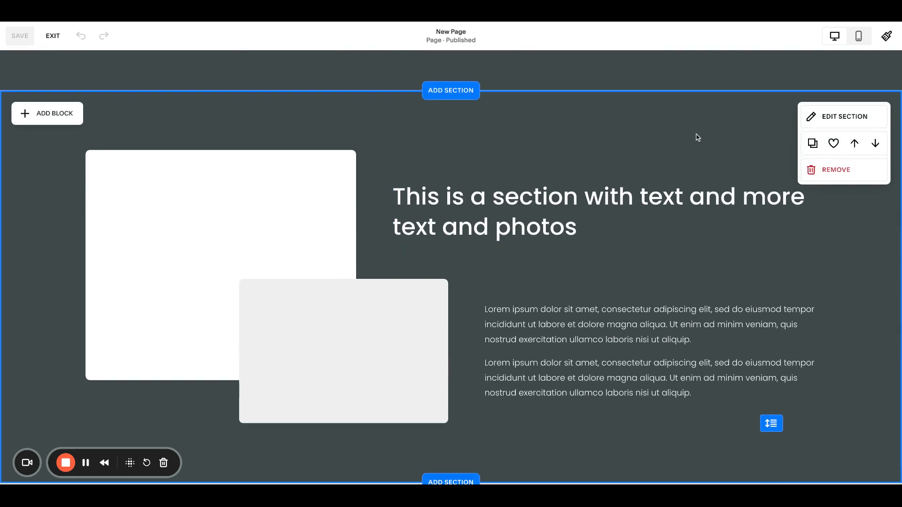
scroll(693, 147, down, 1)
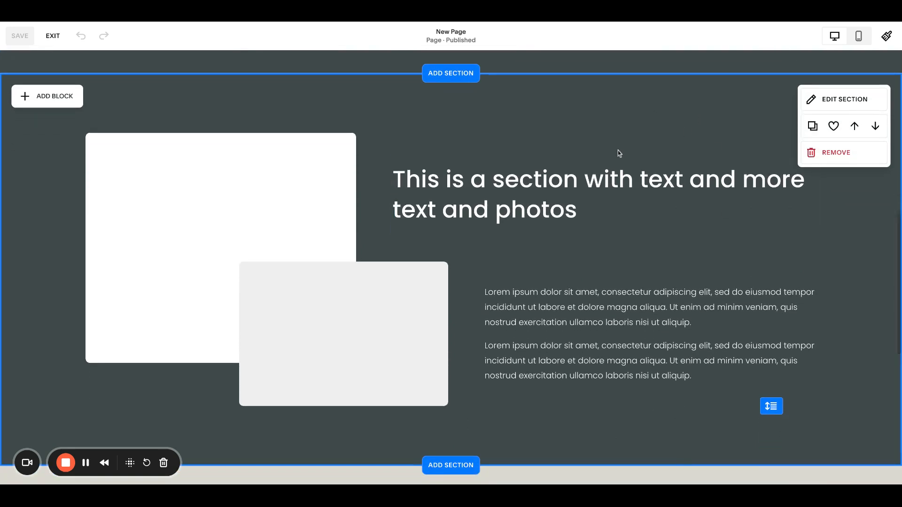
- Try the Bright 2 colour theme on the text-and-photo section
click(836, 99)
click(793, 129)
click(840, 130)
scroll(813, 262, down, 2)
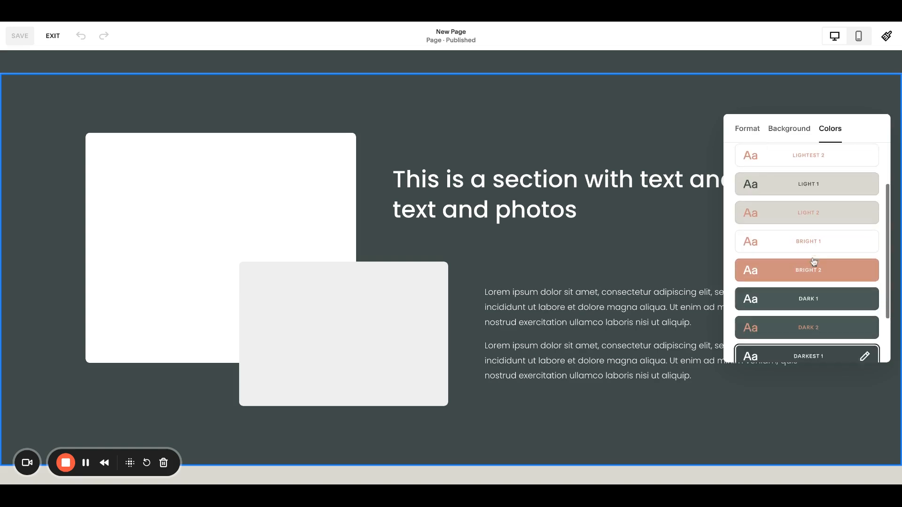
click(813, 262)
scroll(646, 230, up, 1)
scroll(645, 231, down, 1)
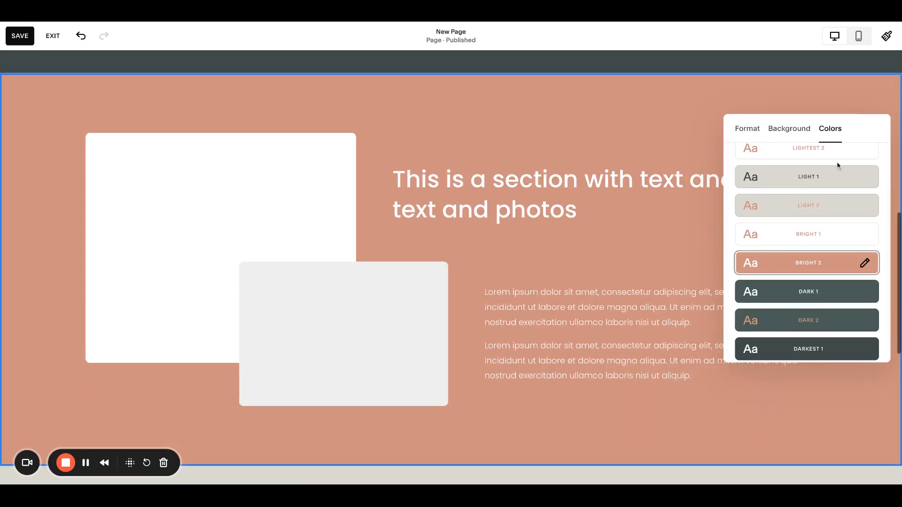
- Switch the text-and-photo section's colour theme to Dark 1 and close the section settings
click(815, 292)
click(800, 123)
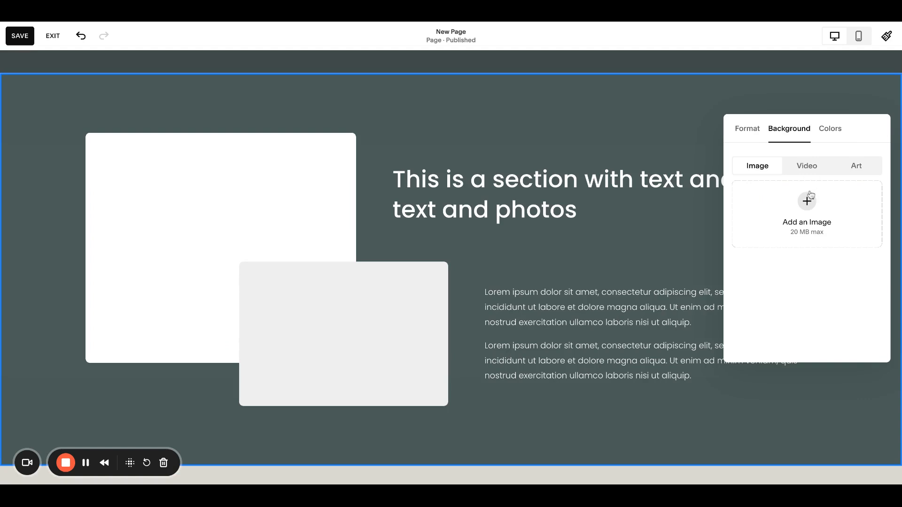
click(620, 102)
scroll(629, 156, down, 4)
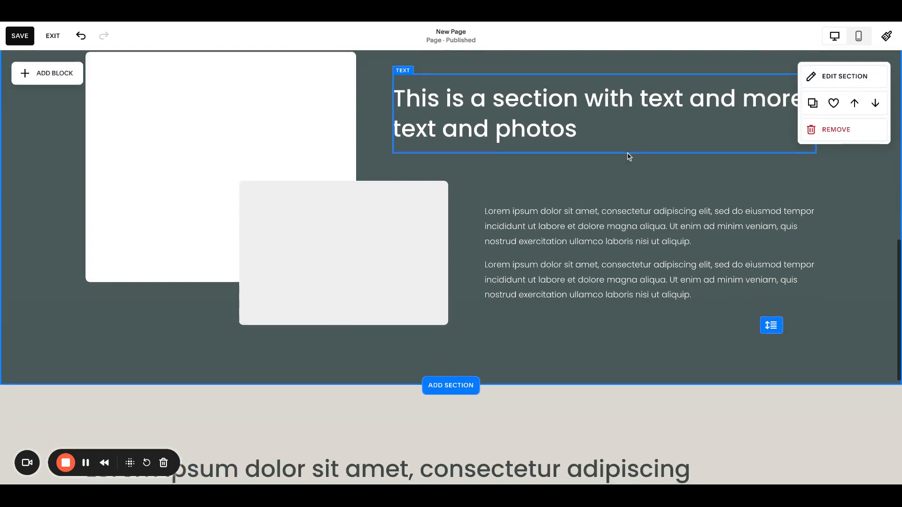
- Add a Button block to the text-and-photo section, placing it below the paragraph text
scroll(628, 256, up, 3)
click(627, 271)
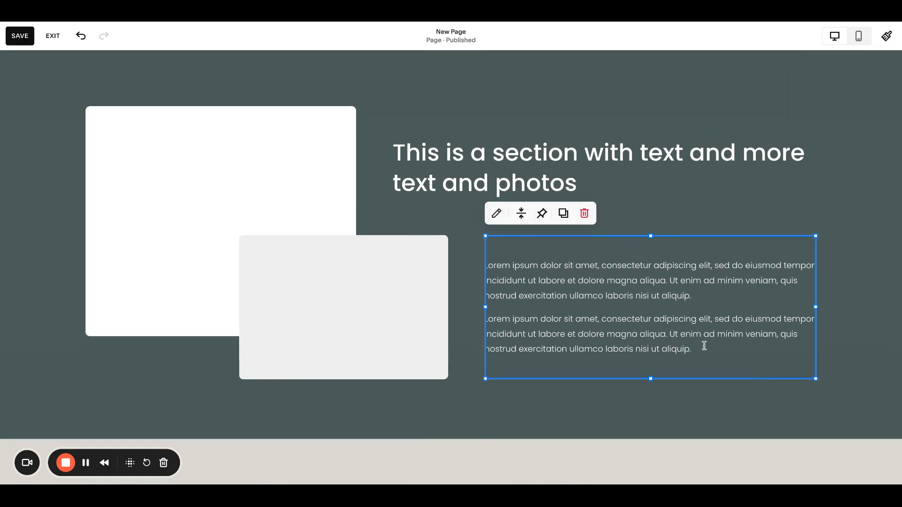
triple_click(705, 346)
click(593, 408)
click(55, 76)
click(98, 199)
drag(140, 138, 543, 396)
- Delete the second lorem ipsum paragraph from the section's body text
double_click(719, 347)
drag(719, 347, 475, 314)
key(BackSpace)
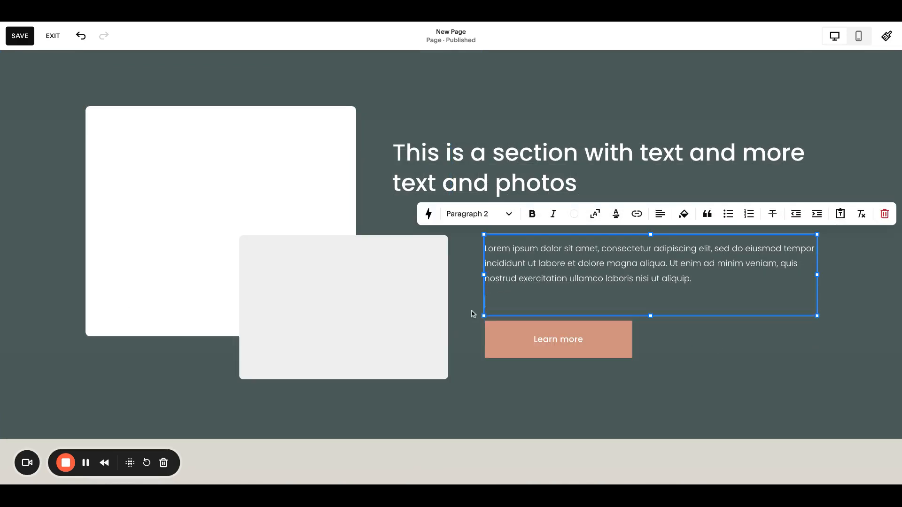
key(BackSpace)
- Move the Learn more button up so it sits directly beneath the remaining paragraph
click(668, 347)
click(600, 323)
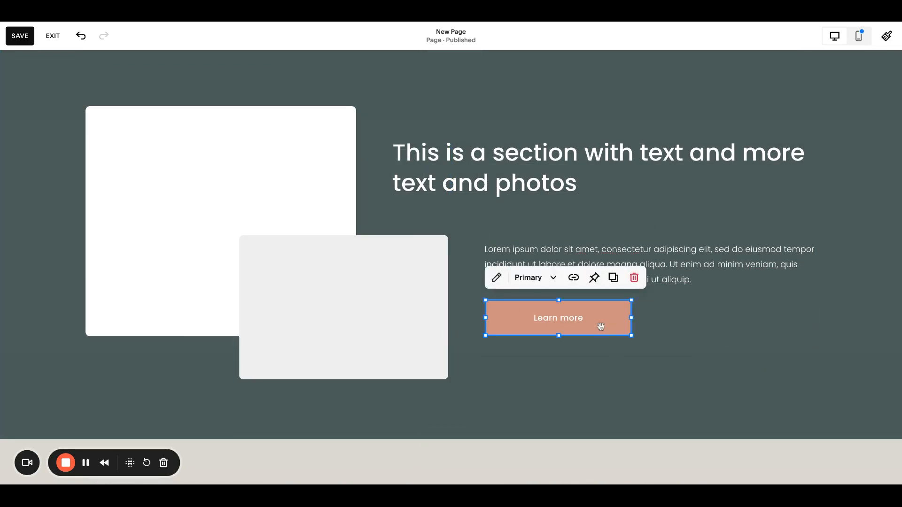
scroll(676, 257, down, 1)
drag(598, 305, 596, 306)
click(656, 271)
drag(656, 271, 652, 272)
click(740, 377)
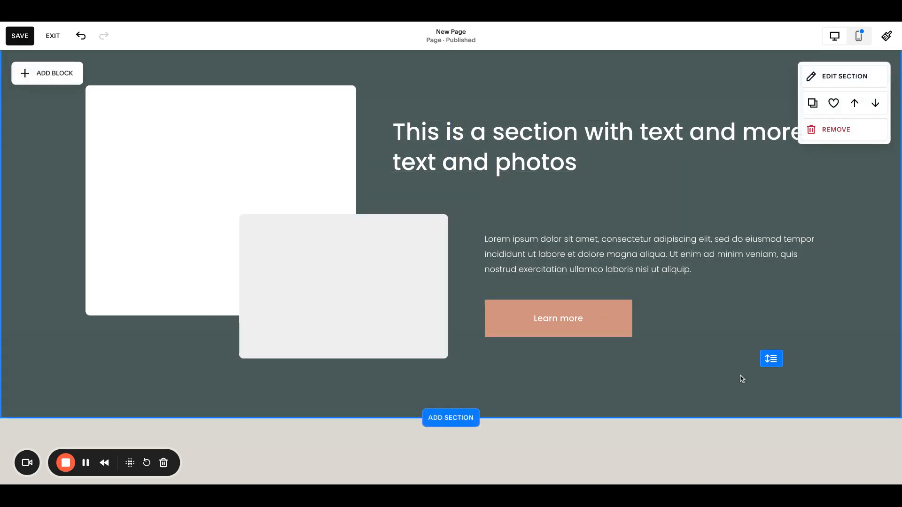
- Scroll through the page and save it
scroll(740, 376, down, 5)
scroll(740, 378, down, 1)
scroll(723, 366, up, 10)
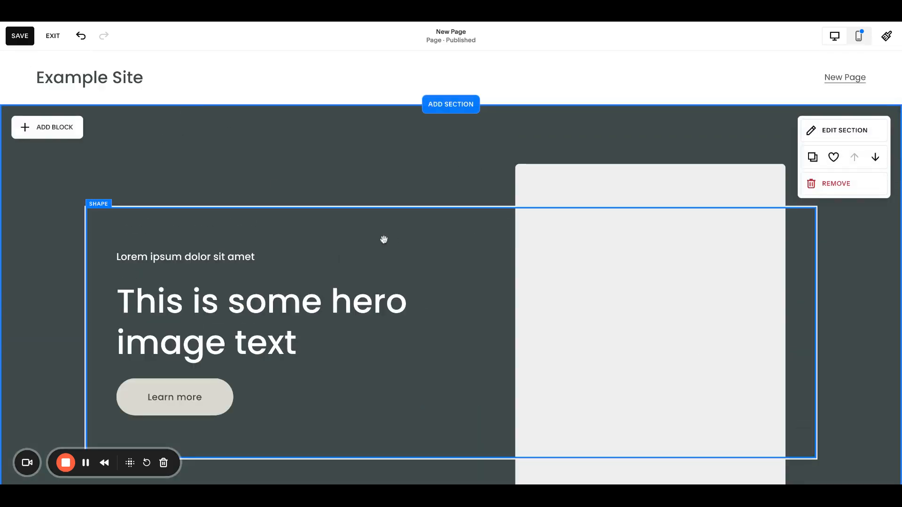
scroll(521, 151, down, 9)
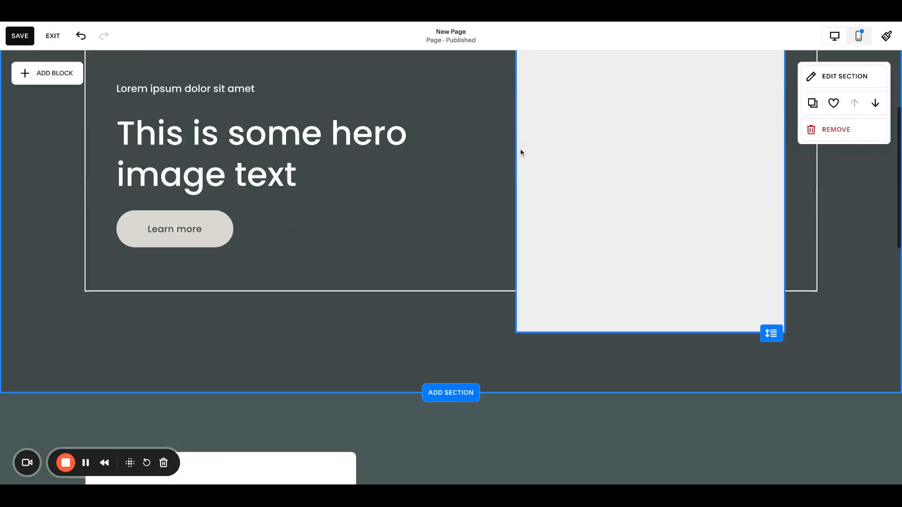
click(18, 41)
scroll(712, 254, up, 10)
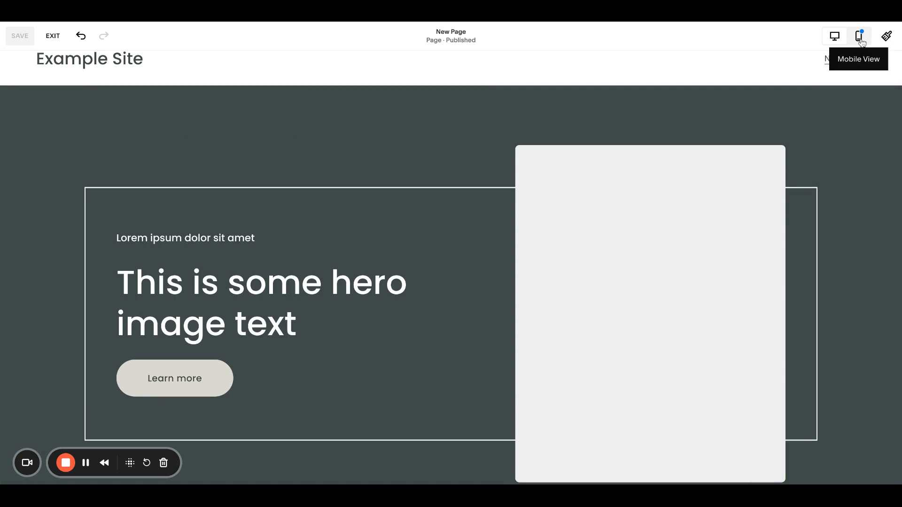
- Switch to mobile view and move the text-and-photo section's paragraph up beneath its heading
click(859, 37)
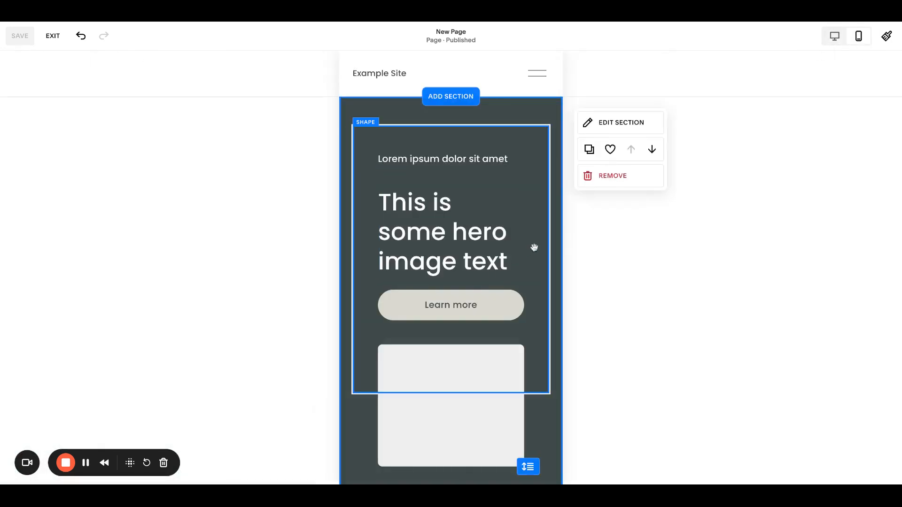
scroll(535, 247, down, 10)
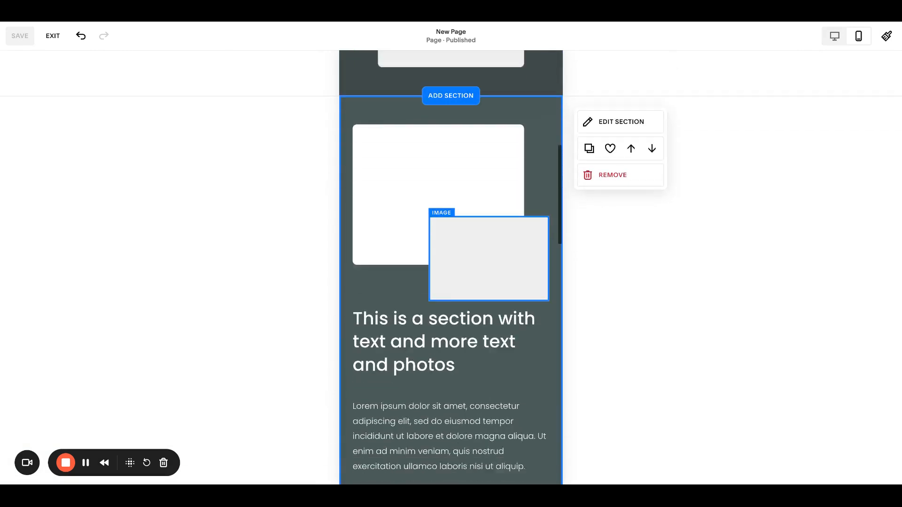
click(439, 318)
drag(451, 378, 451, 308)
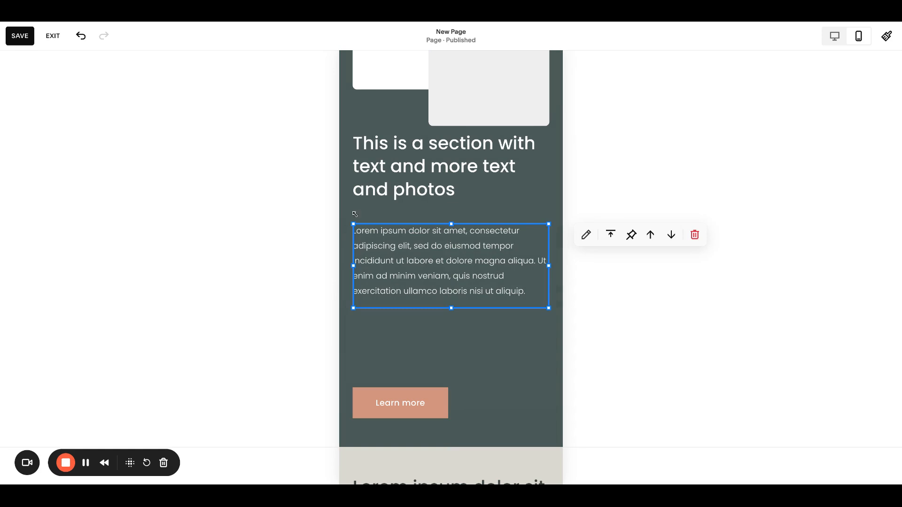
- Move the Learn more button up under the paragraph and shorten the section's height in mobile view
drag(403, 410, 410, 339)
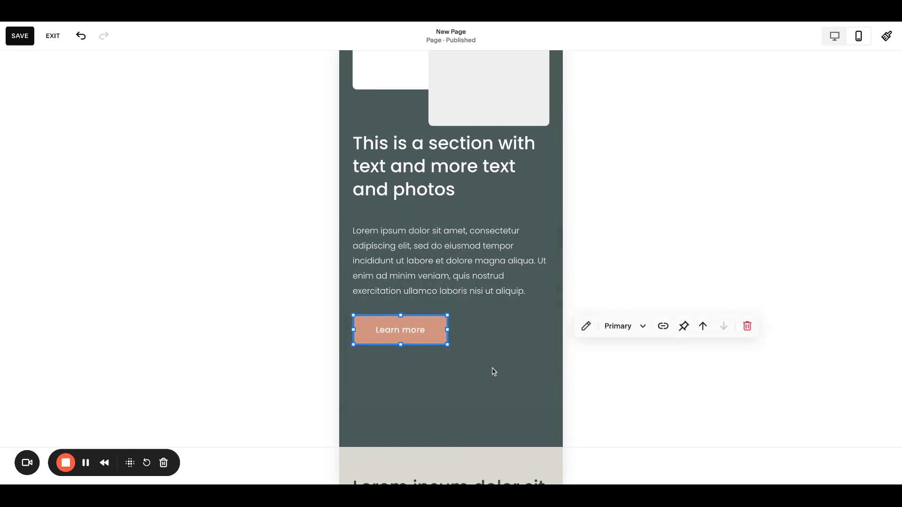
click(463, 357)
drag(529, 417, 529, 347)
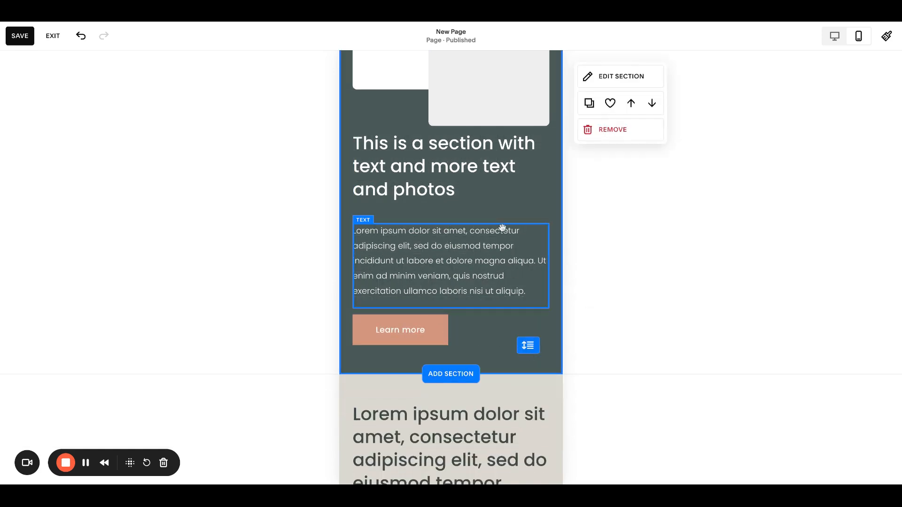
- Return to desktop view and try Fit, then Fill, for the first small image in the four-column section
scroll(502, 228, down, 7)
scroll(502, 228, up, 8)
scroll(451, 268, up, 5)
scroll(451, 268, down, 10)
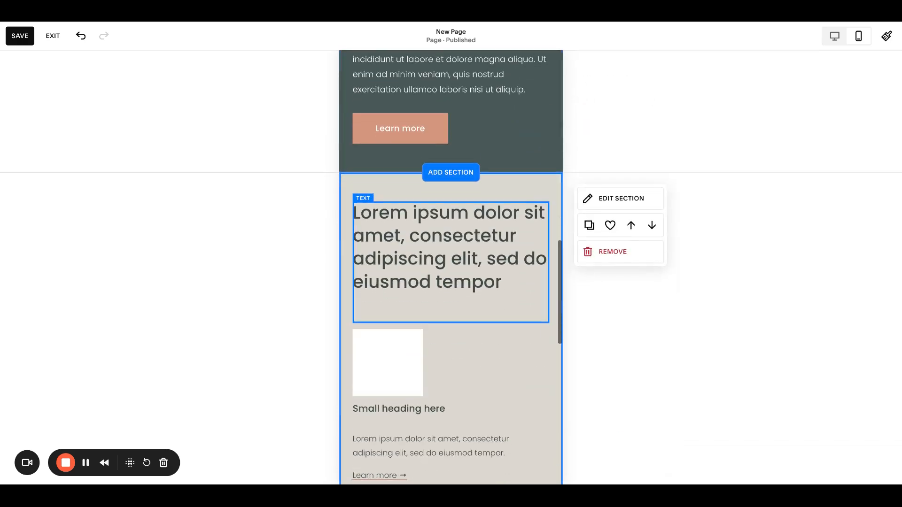
click(833, 41)
scroll(531, 203, down, 3)
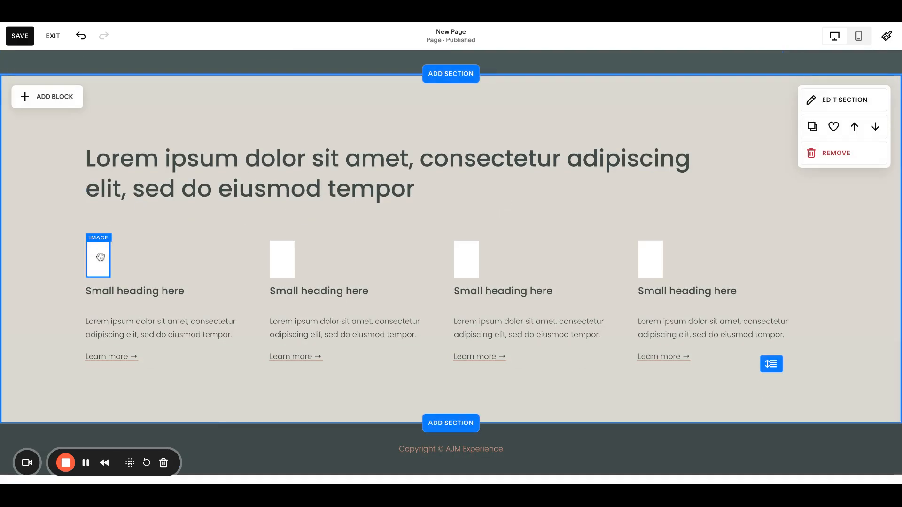
click(98, 259)
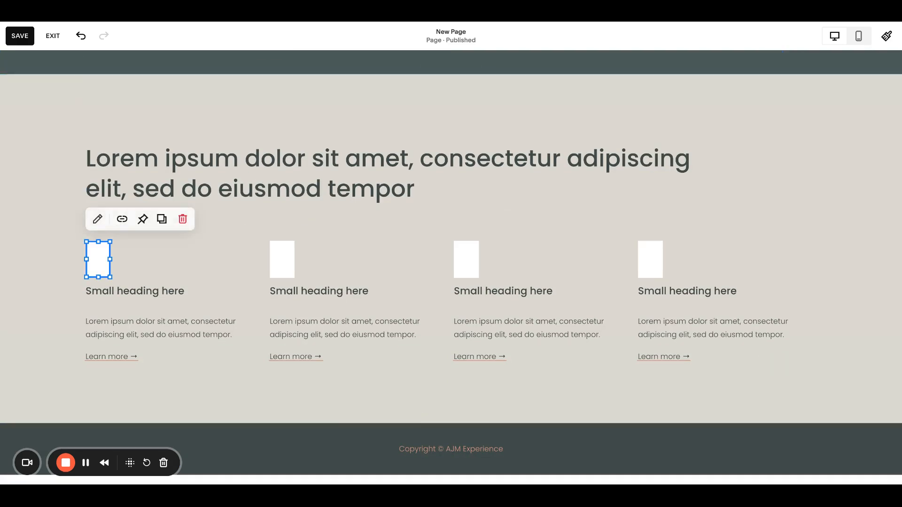
click(98, 227)
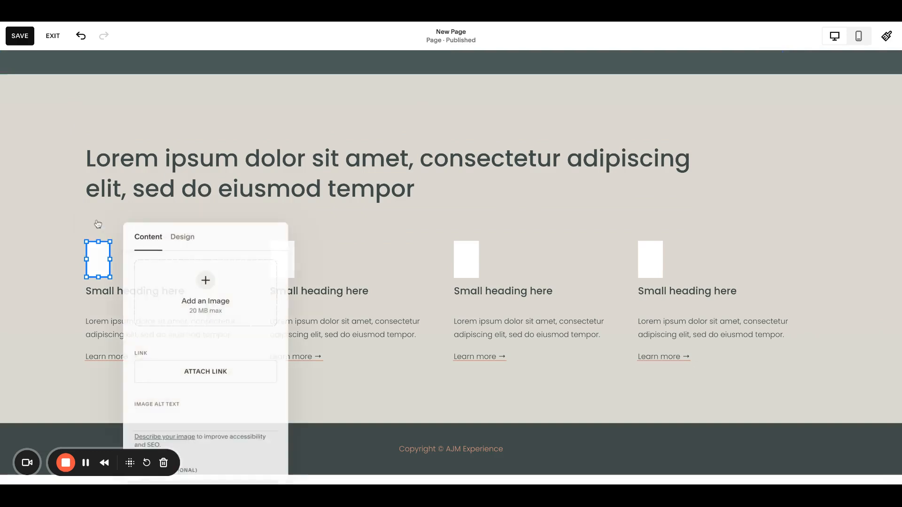
click(189, 242)
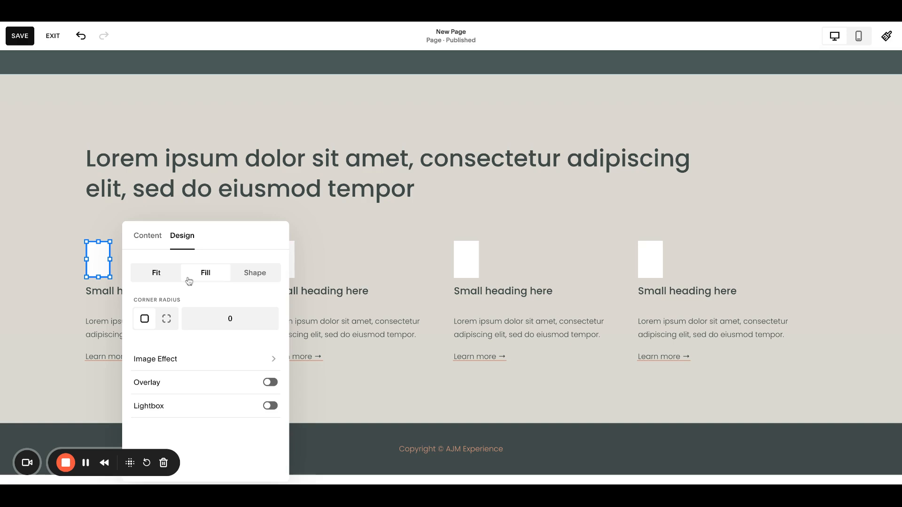
click(158, 273)
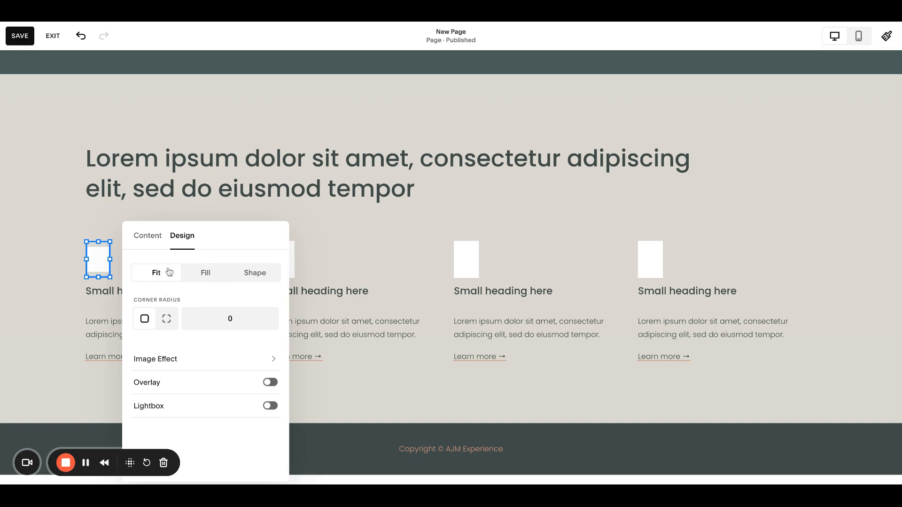
click(154, 275)
click(196, 274)
click(49, 276)
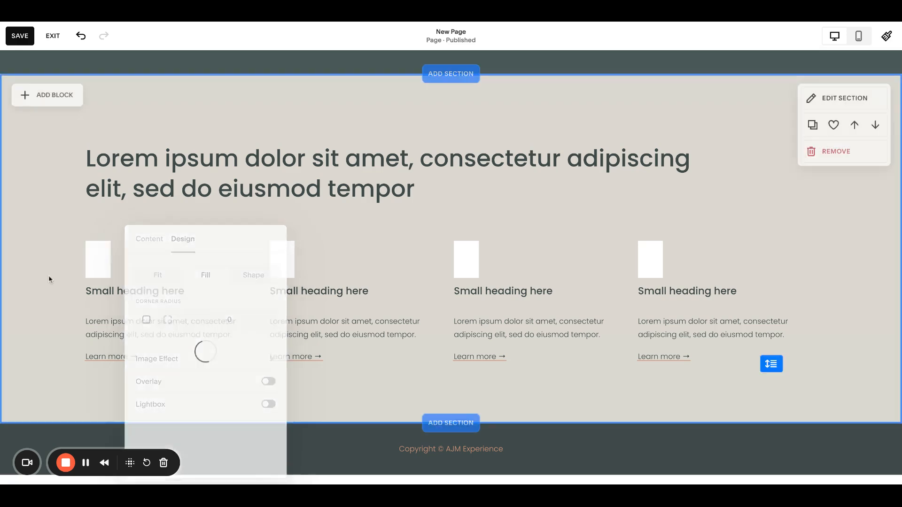
- In mobile view, resize the first small image in the four-column section smaller
click(858, 36)
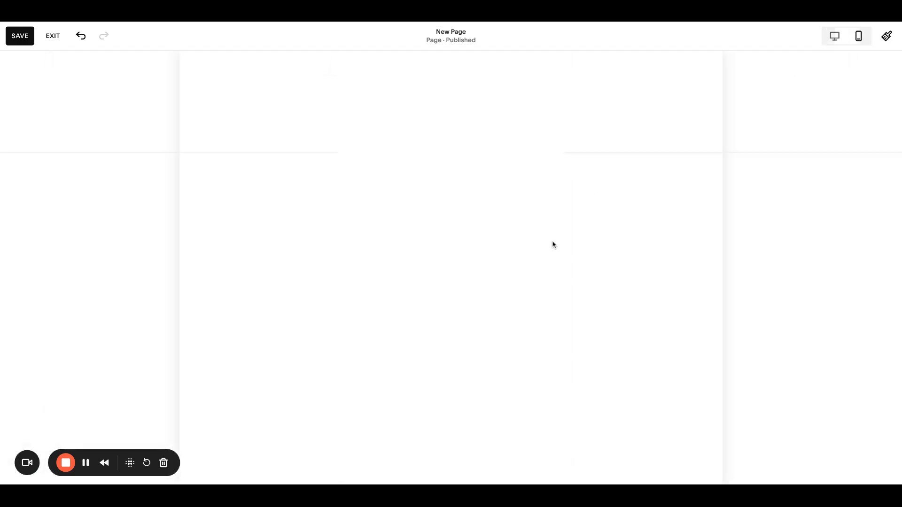
scroll(494, 263, down, 1)
click(402, 252)
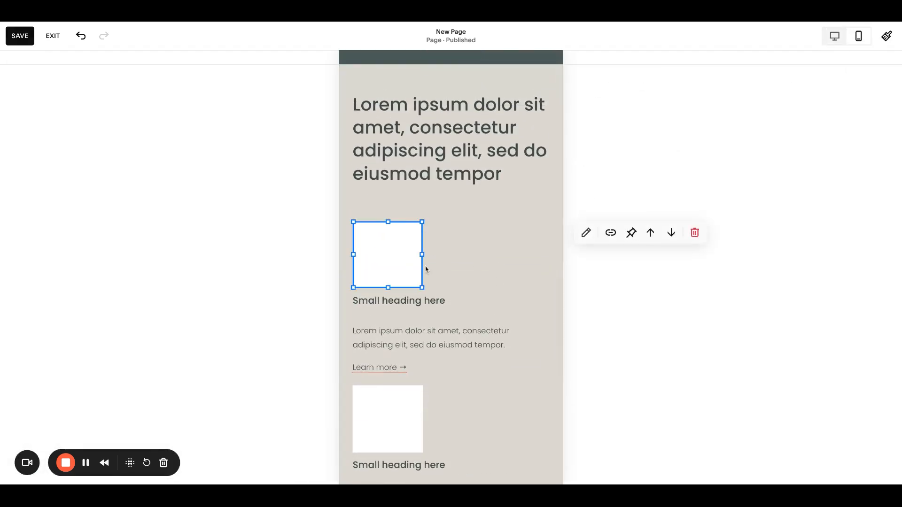
drag(422, 287, 397, 269)
click(464, 301)
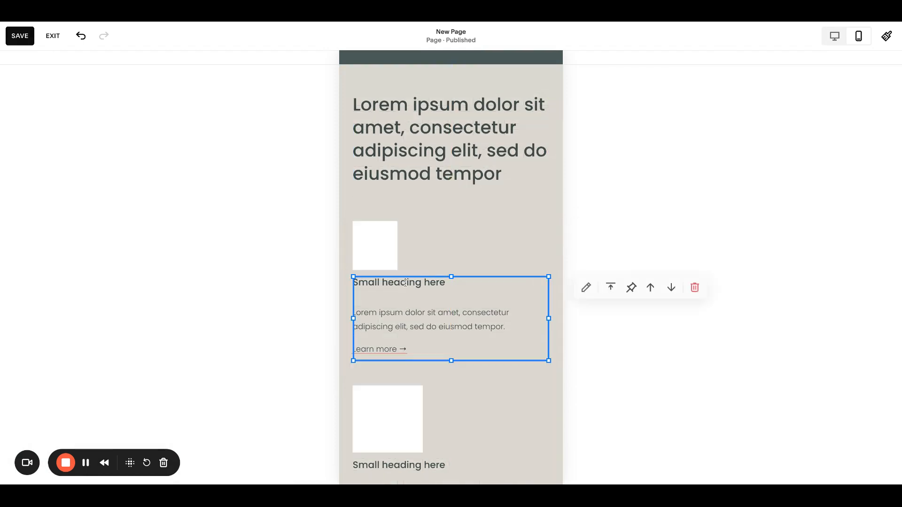
- Exit the editor without saving the unsaved changes
click(54, 35)
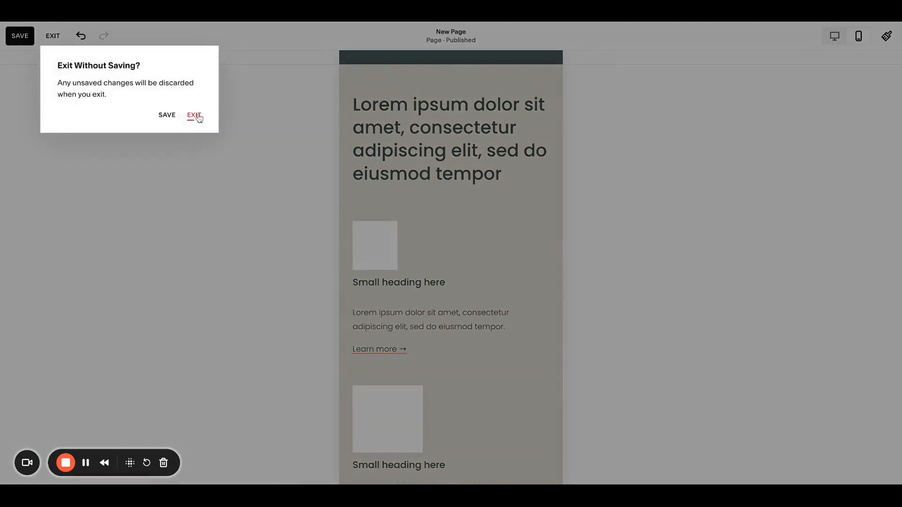
click(199, 117)
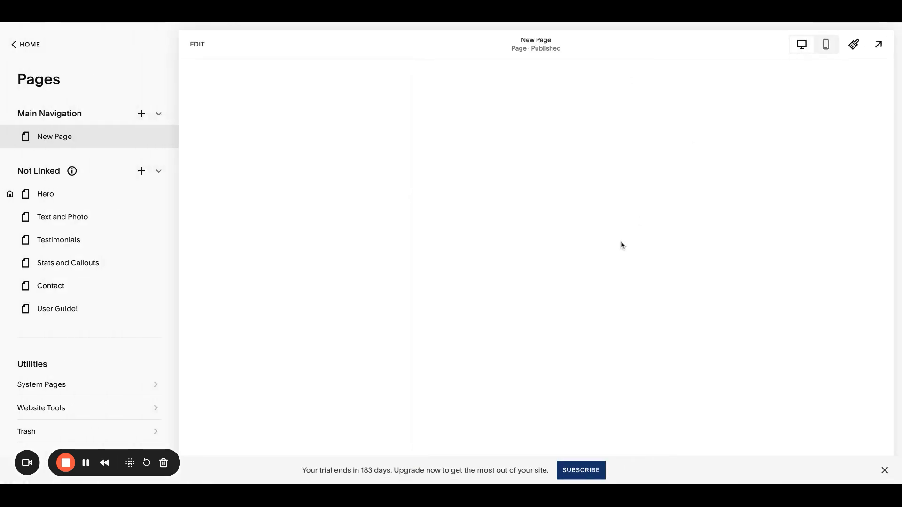
scroll(621, 241, down, 6)
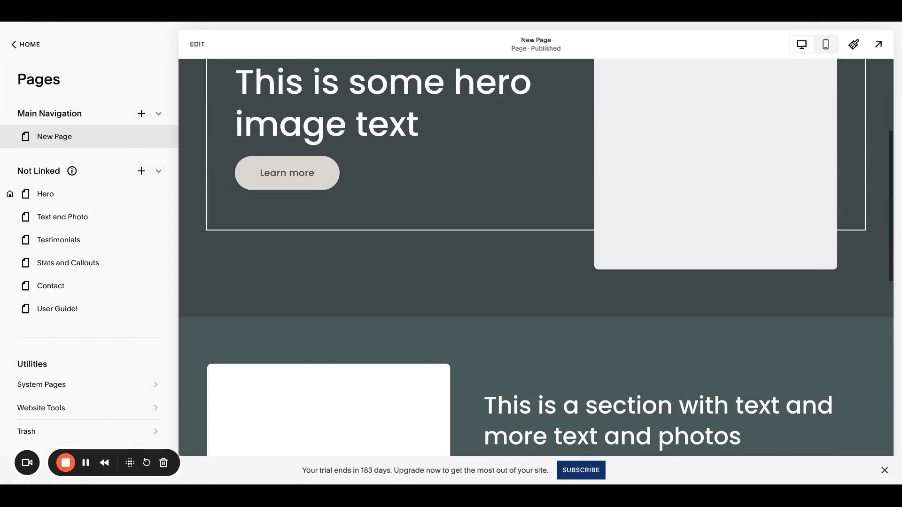